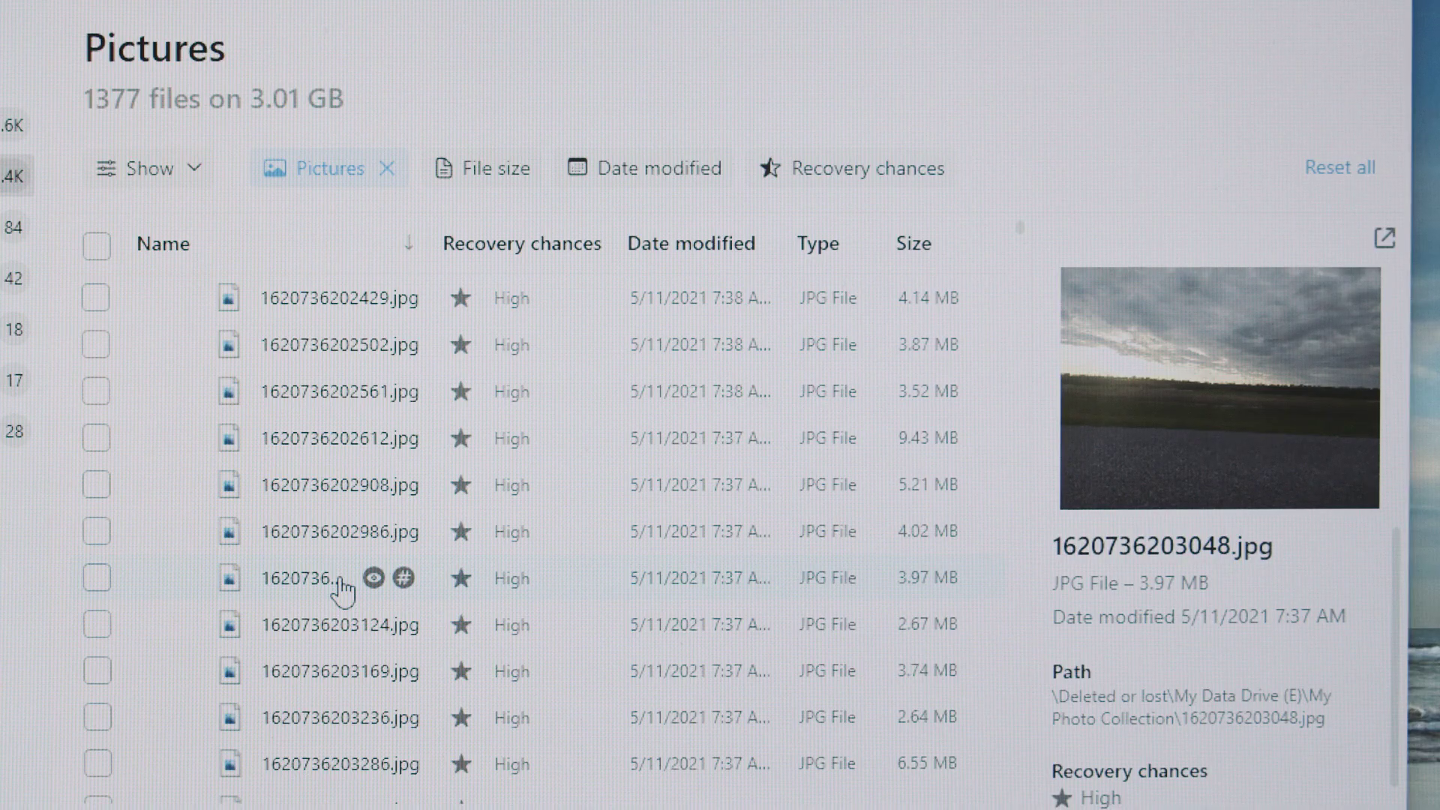
Preview photo 1620736203169.jpg, then hide the preview pane so full file names show
left_click(343, 675)
left_click(374, 671)
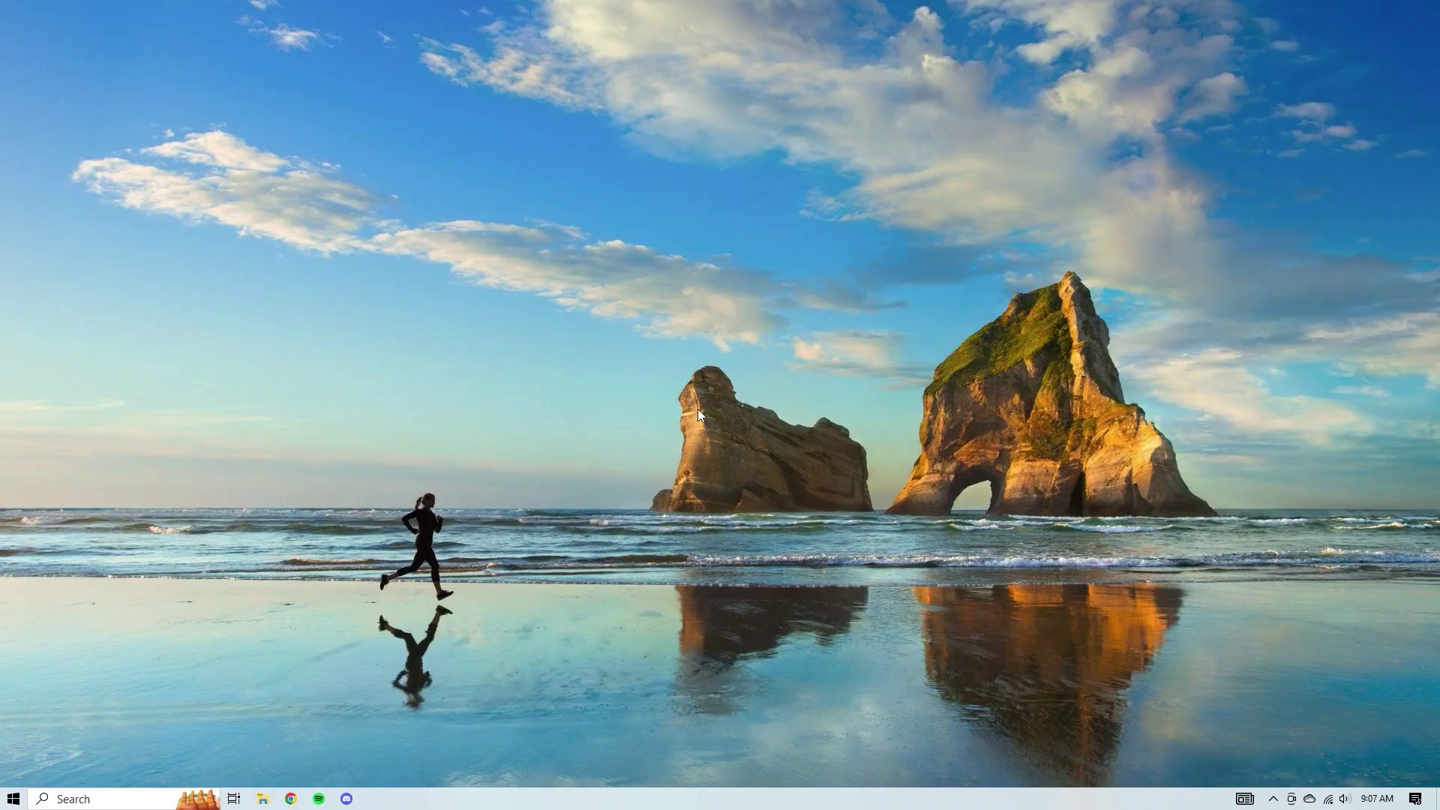
Search for 'disk drill', launch it and approve its administrator access prompt
left_click(150, 799)
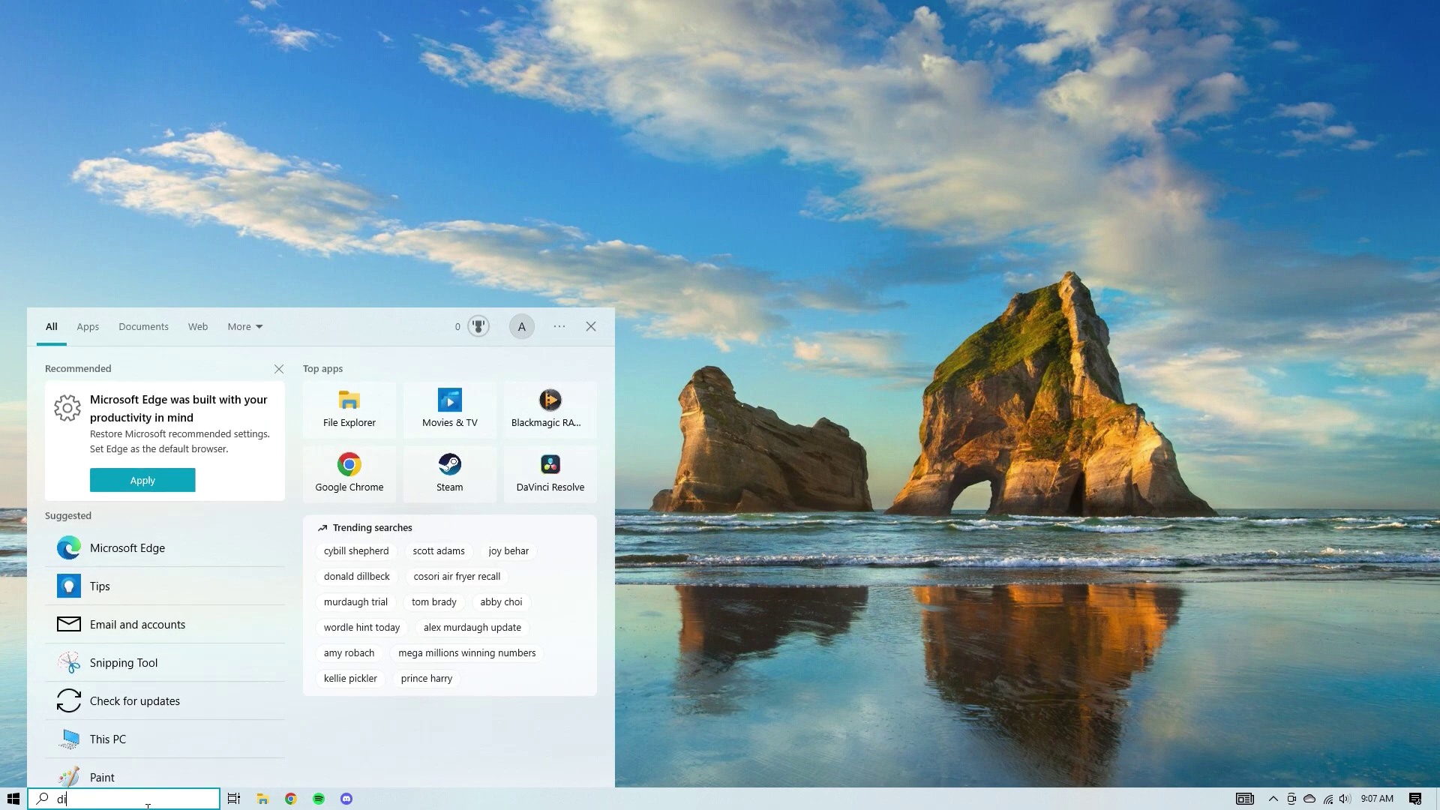
type("disk drill")
key("Return")
left_click(625, 509)
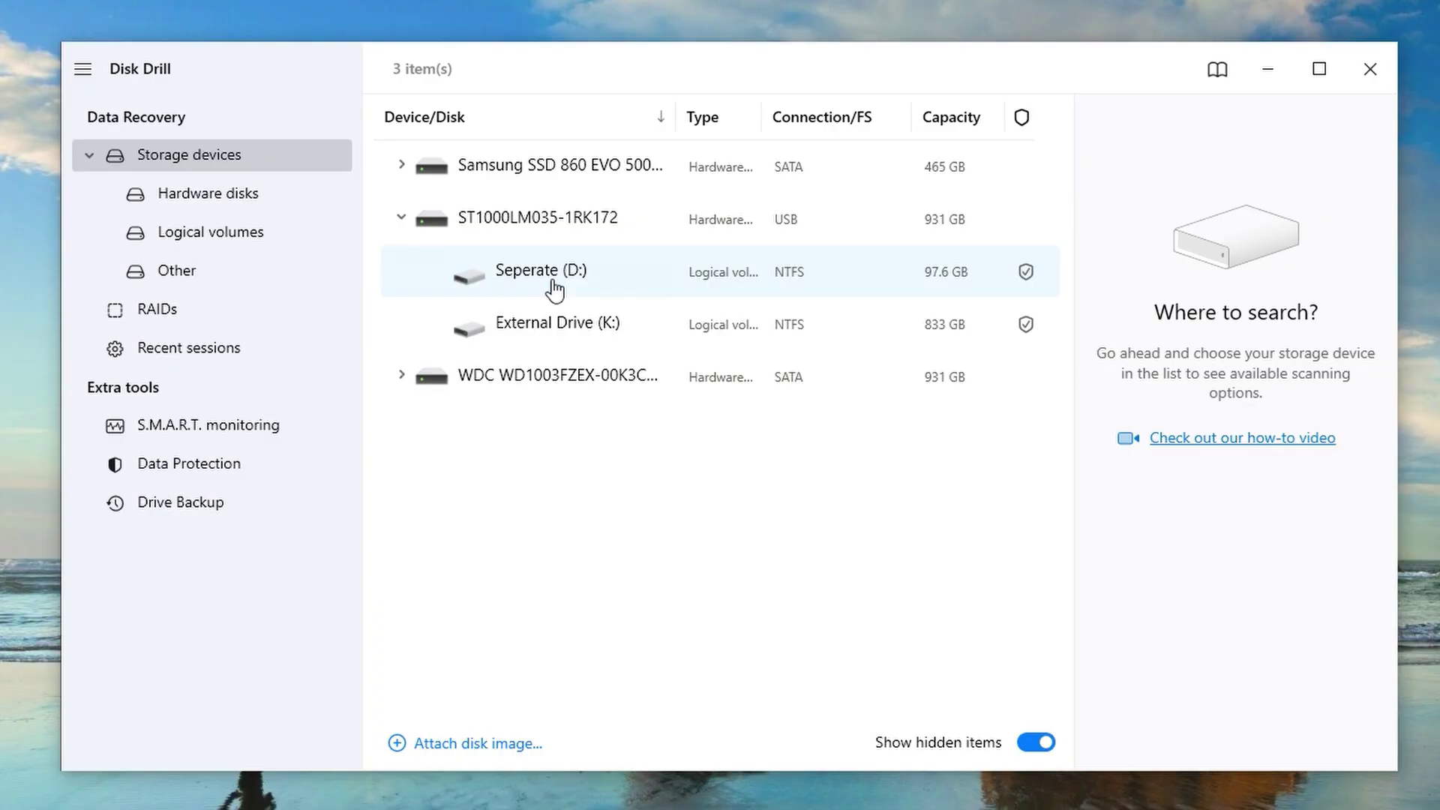
Scan Seperate (D:) for lost data, then review found items and preview IMG_2657.JPG
left_click(555, 289)
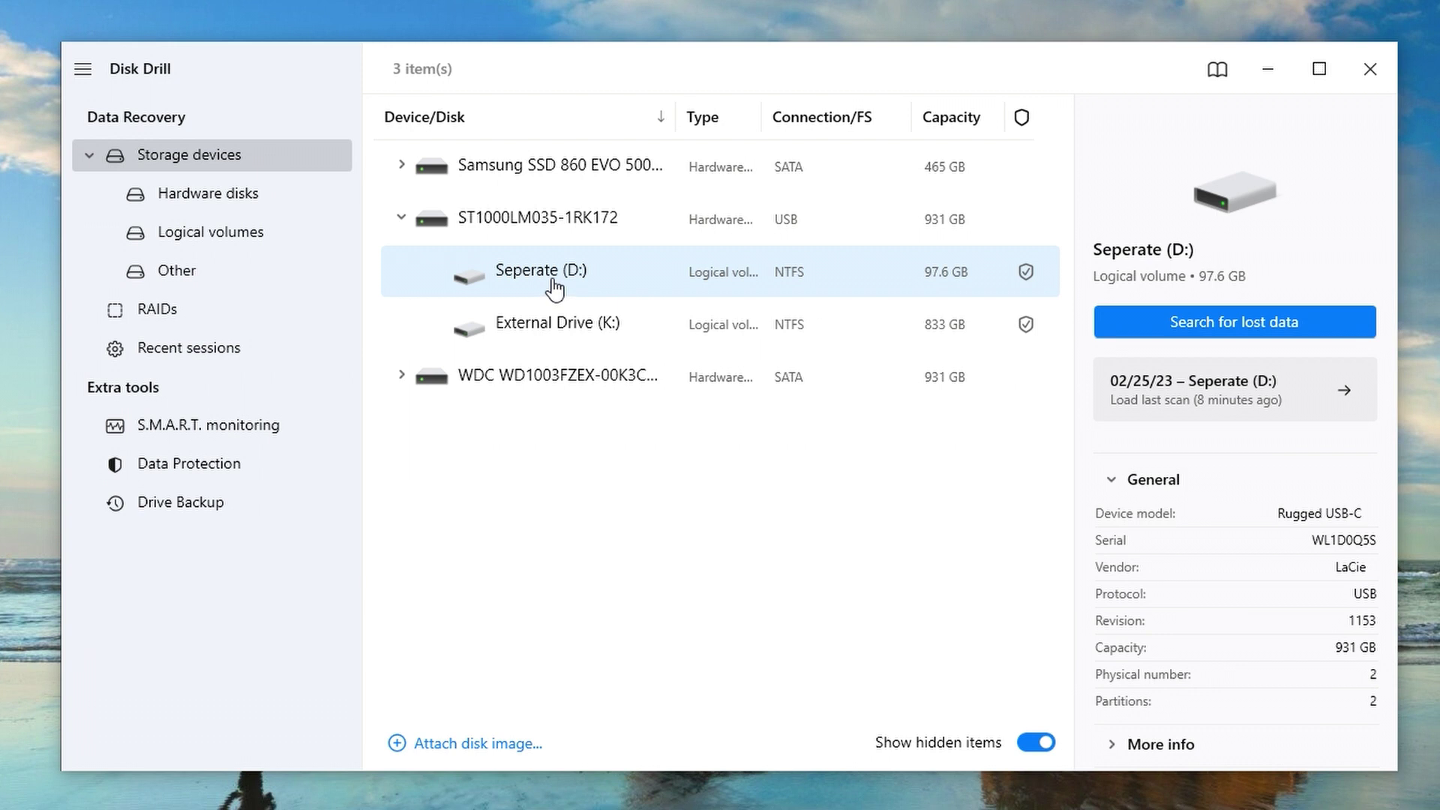
left_click(1238, 337)
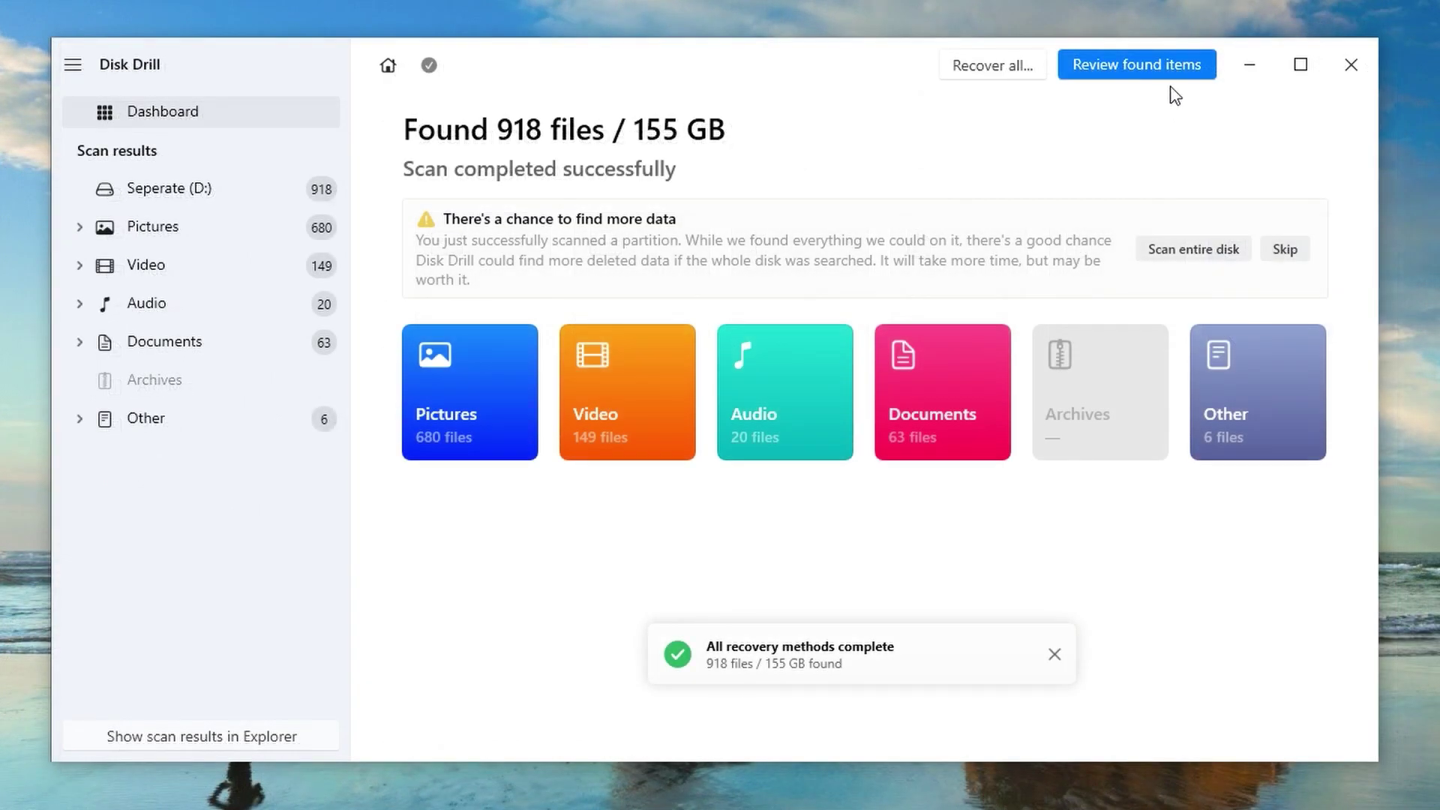
left_click(1173, 75)
left_click_drag(1081, 371, 1081, 574)
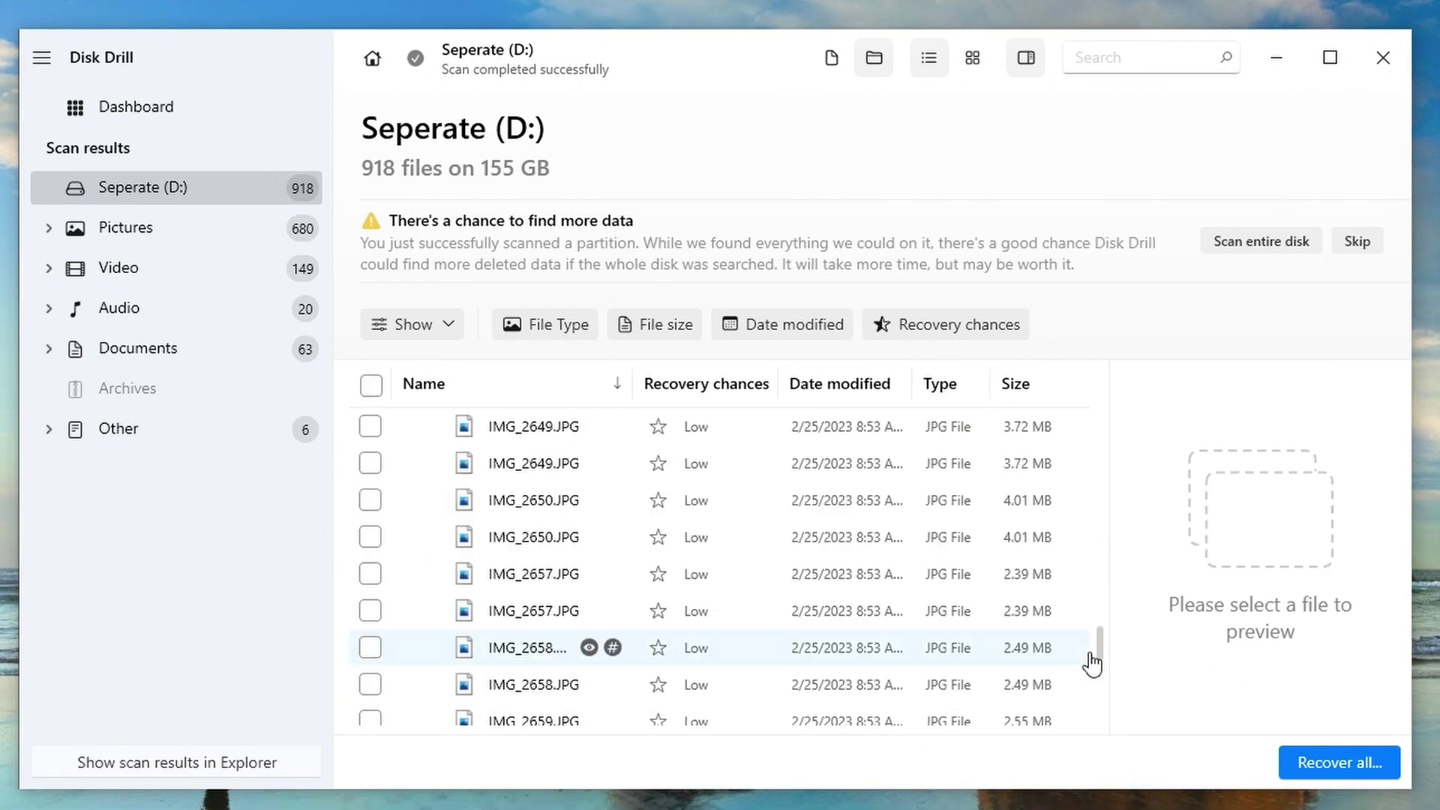
left_click(1004, 612)
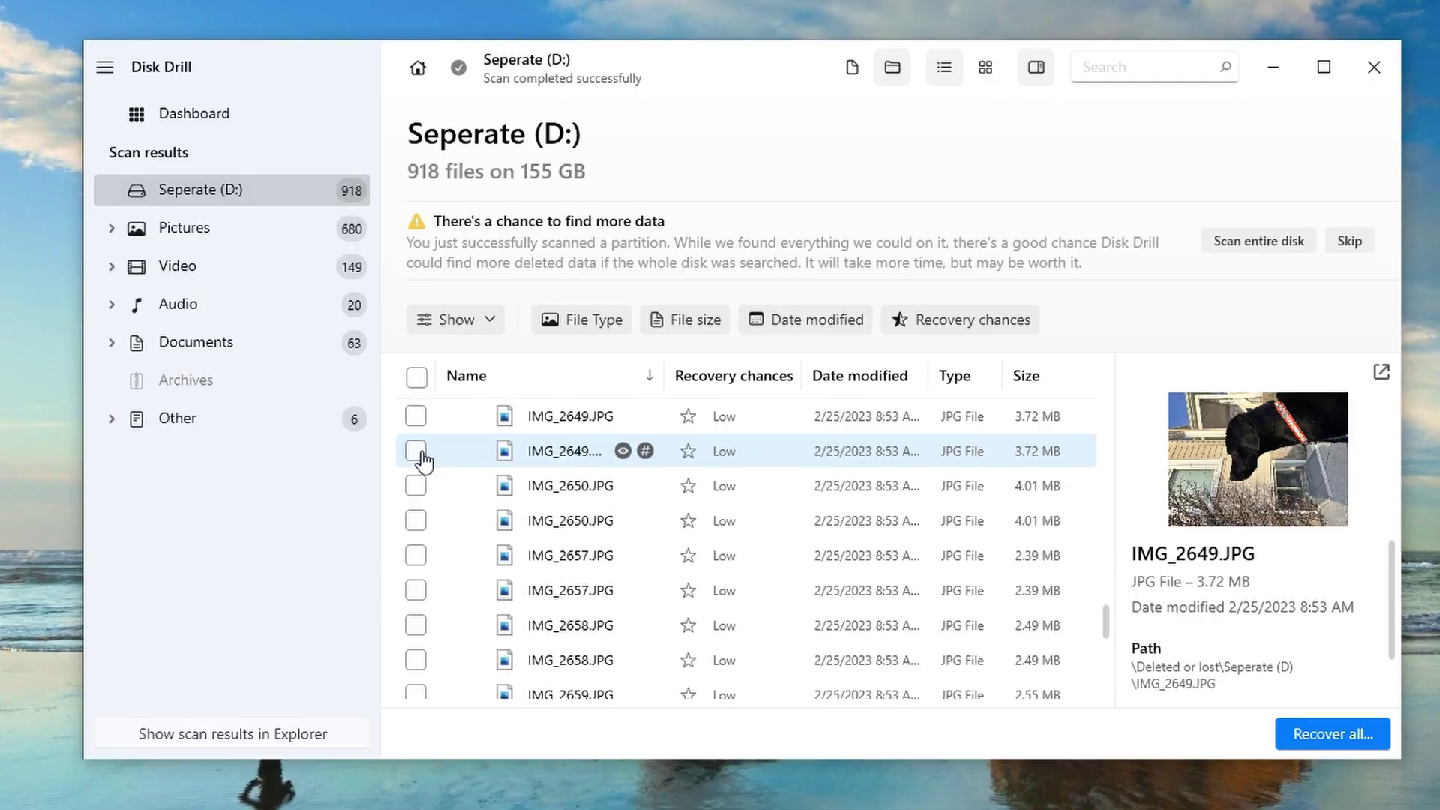
Mark IMG_2649.JPG and the other found photos, then recover them to Local Disk (C:)
left_click(416, 451)
left_click(416, 520)
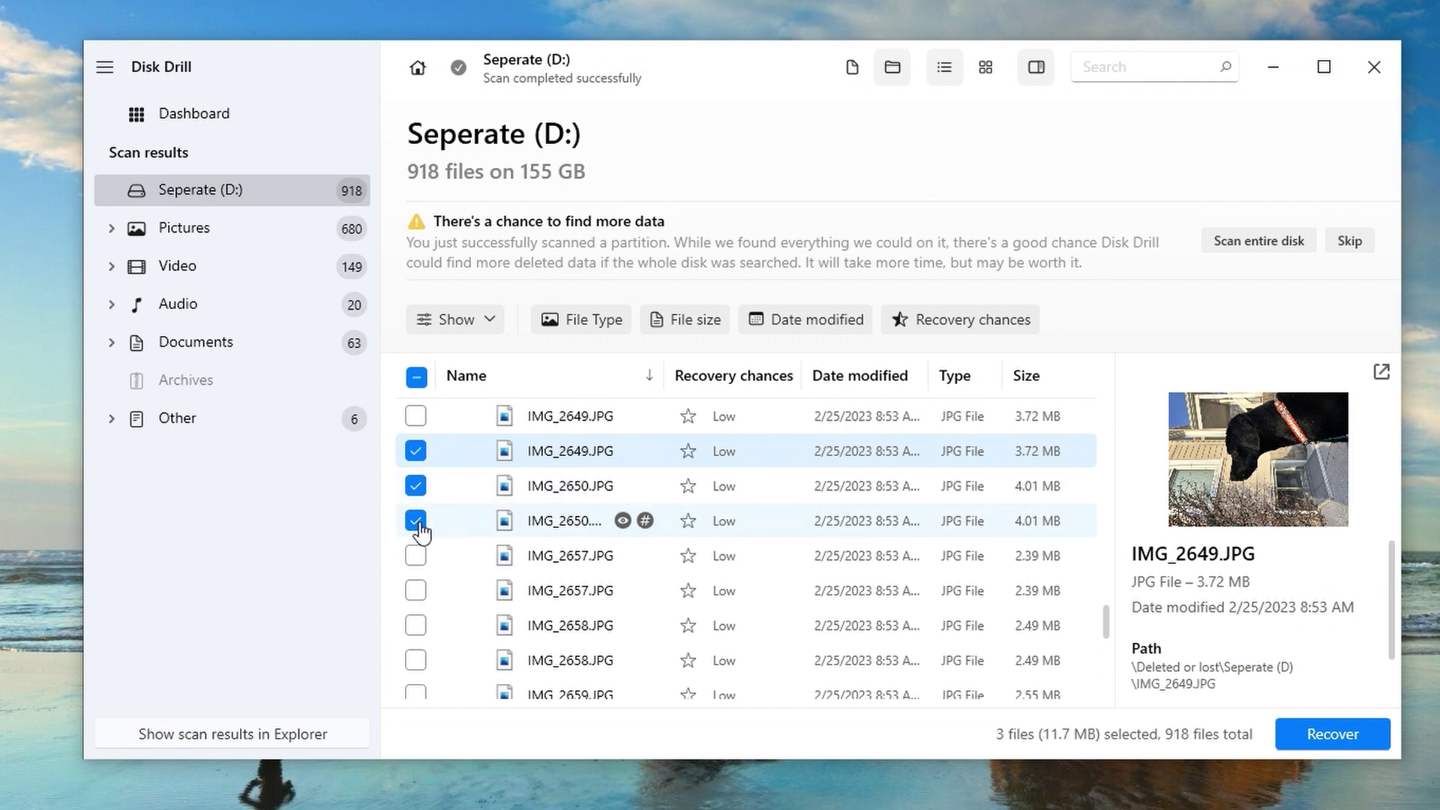
left_click(416, 556)
left_click(415, 590)
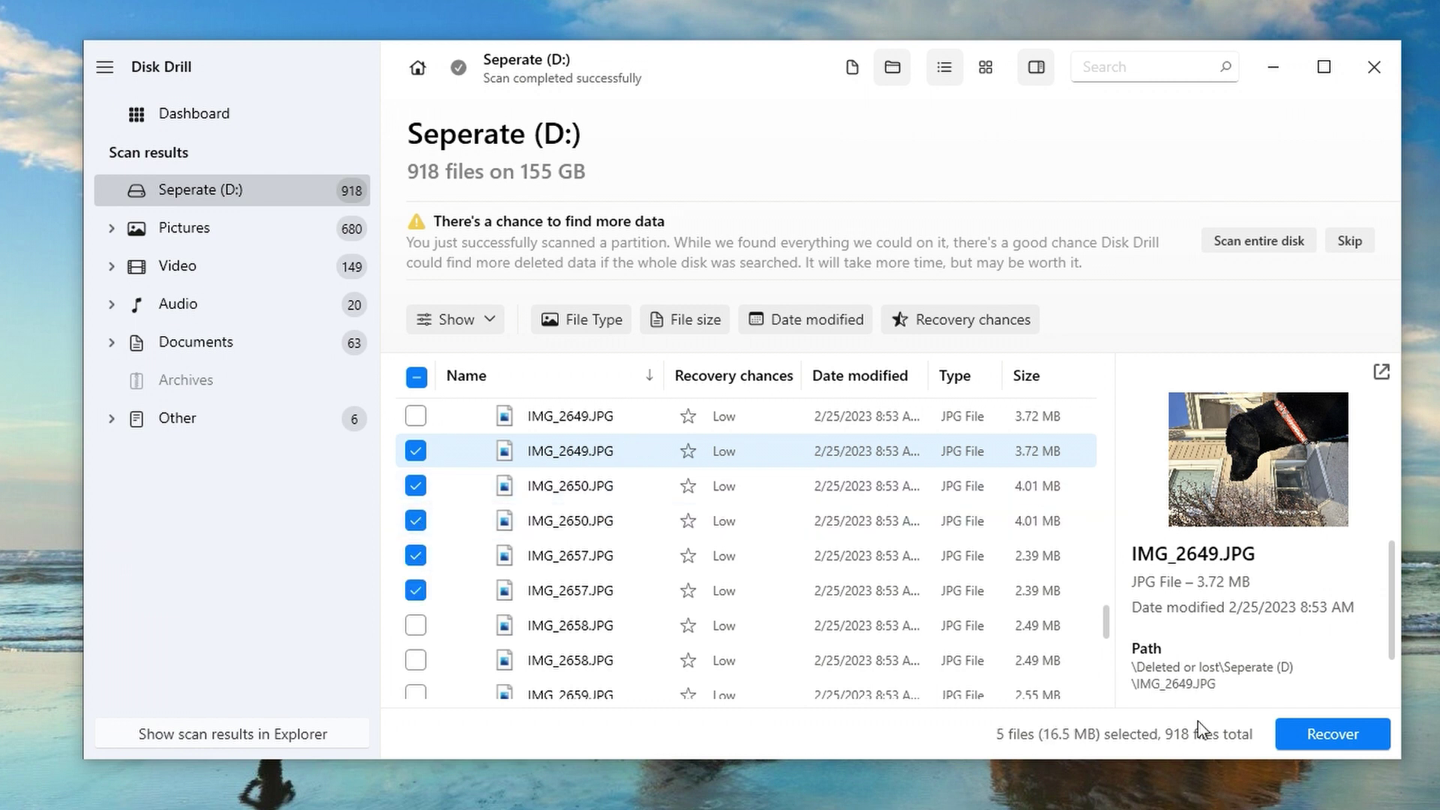
left_click(1297, 741)
left_click(542, 323)
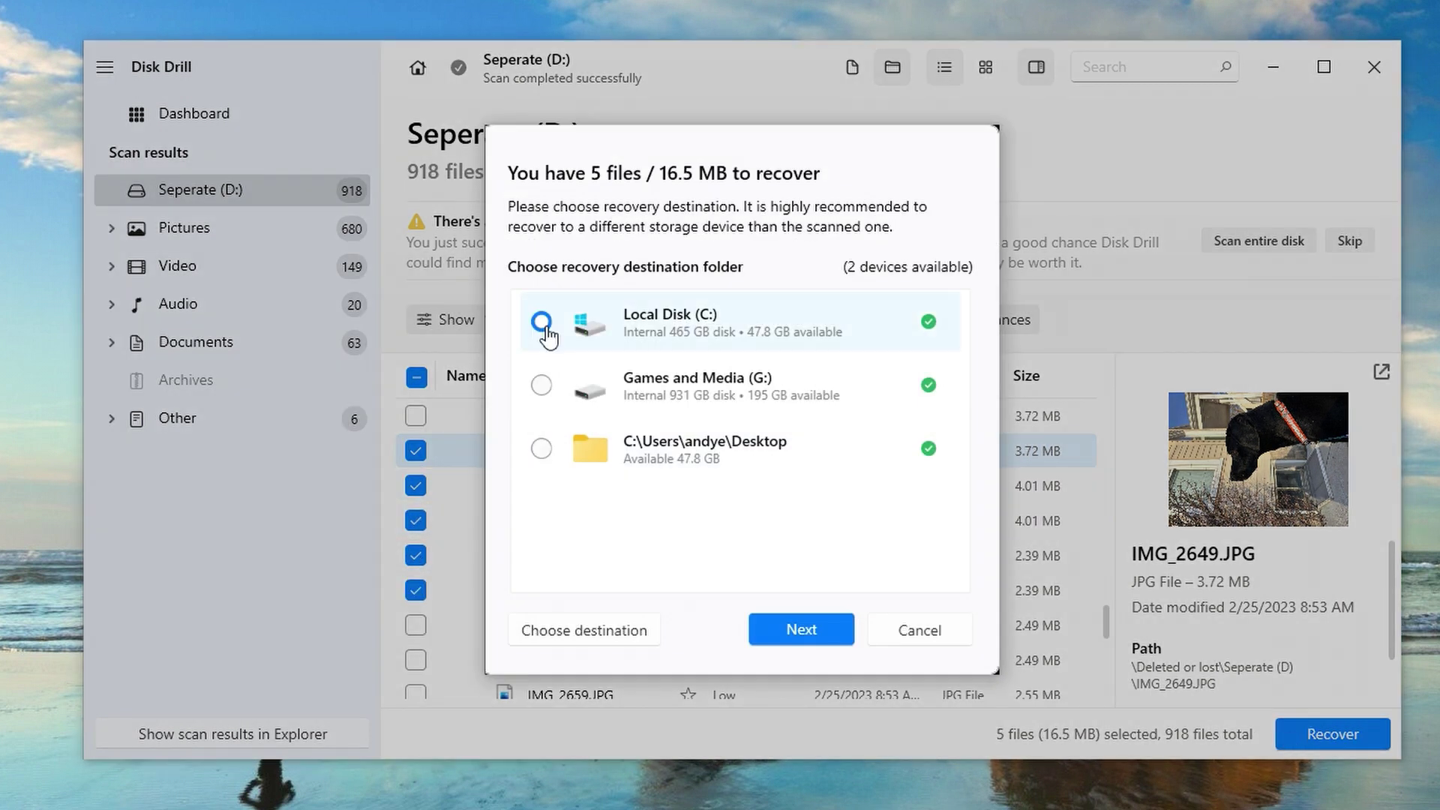
left_click(756, 624)
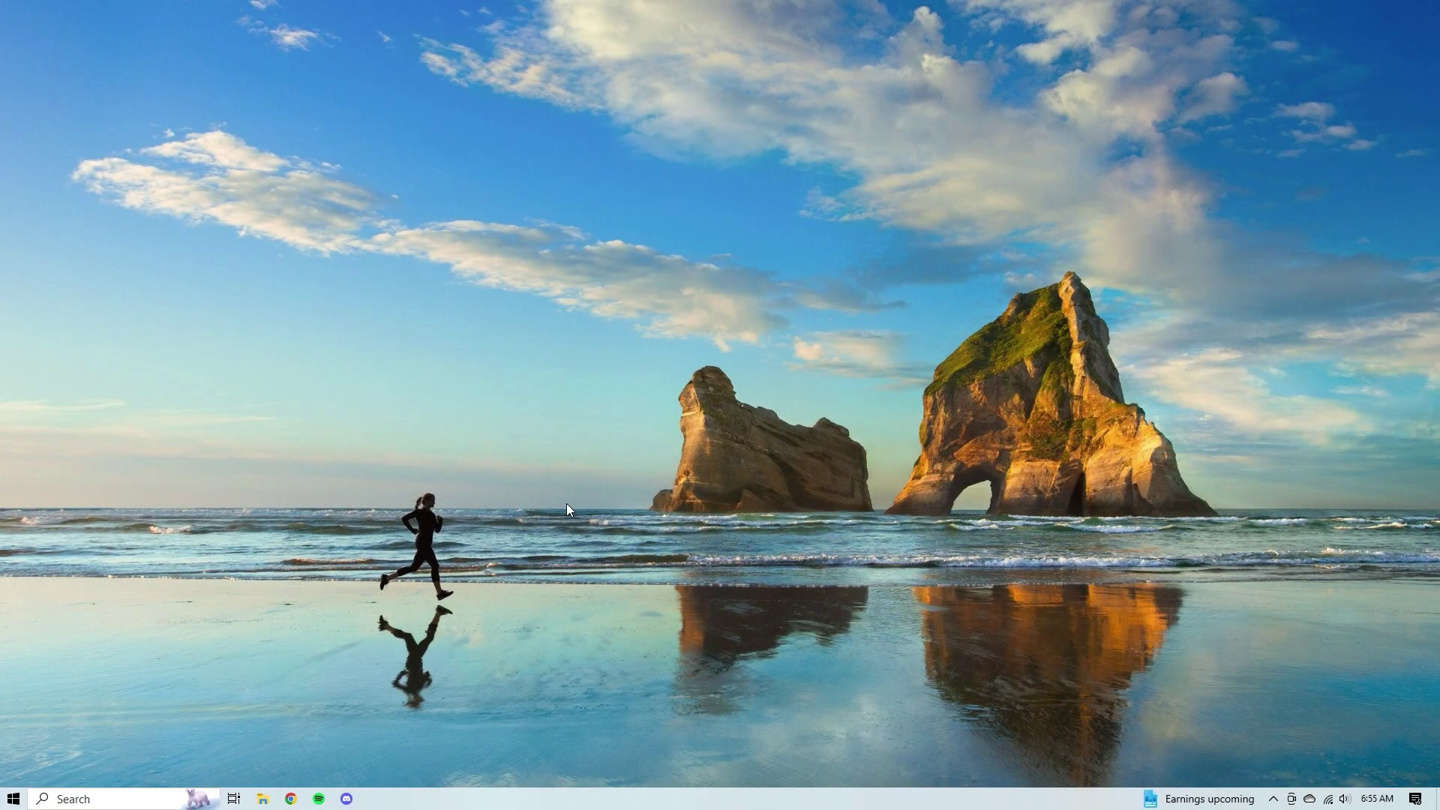
Open Disk Management via Win+X, select External Drive (K:) and rescan all disks
key("super+x")
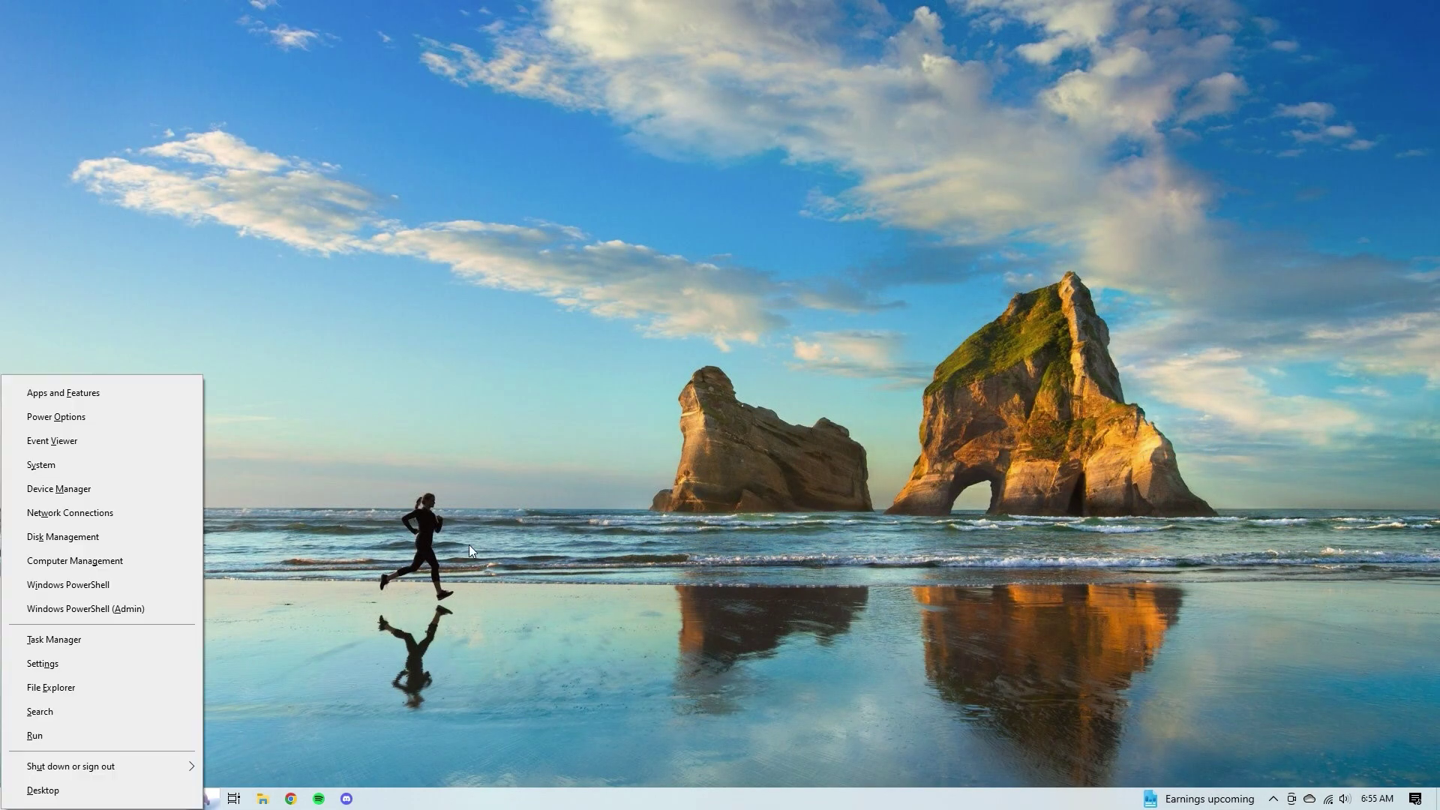
left_click(66, 538)
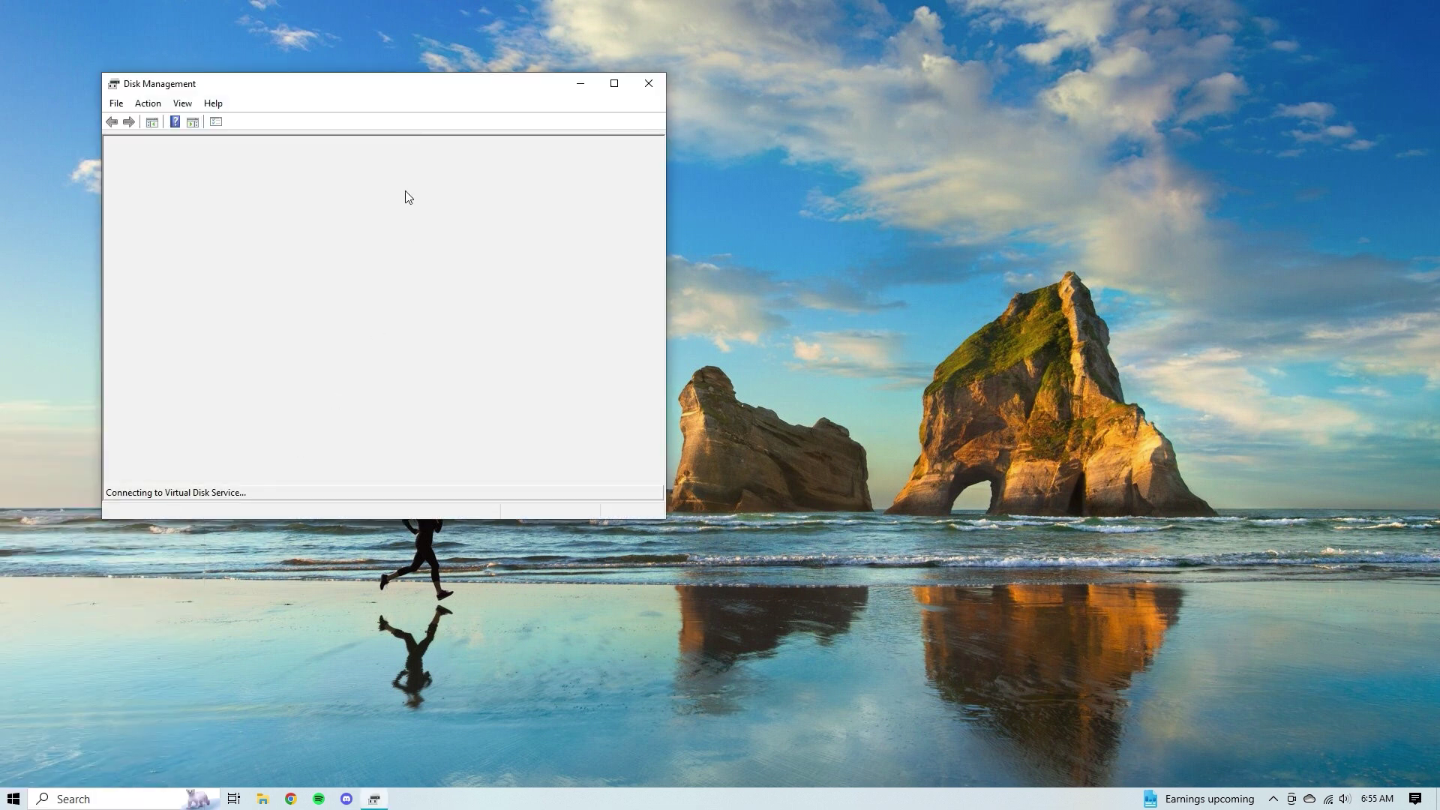
left_click_drag(386, 84, 691, 171)
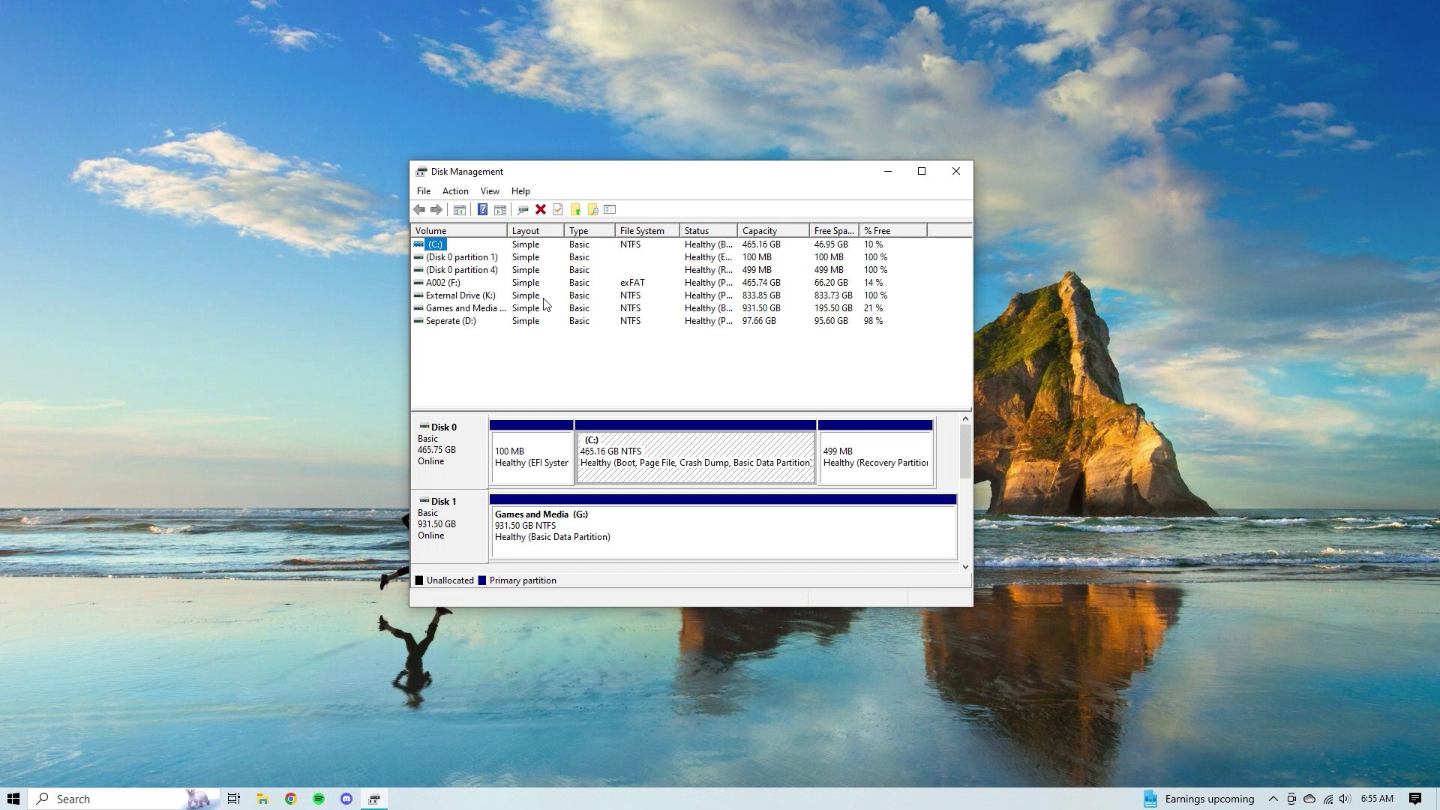
left_click(472, 298)
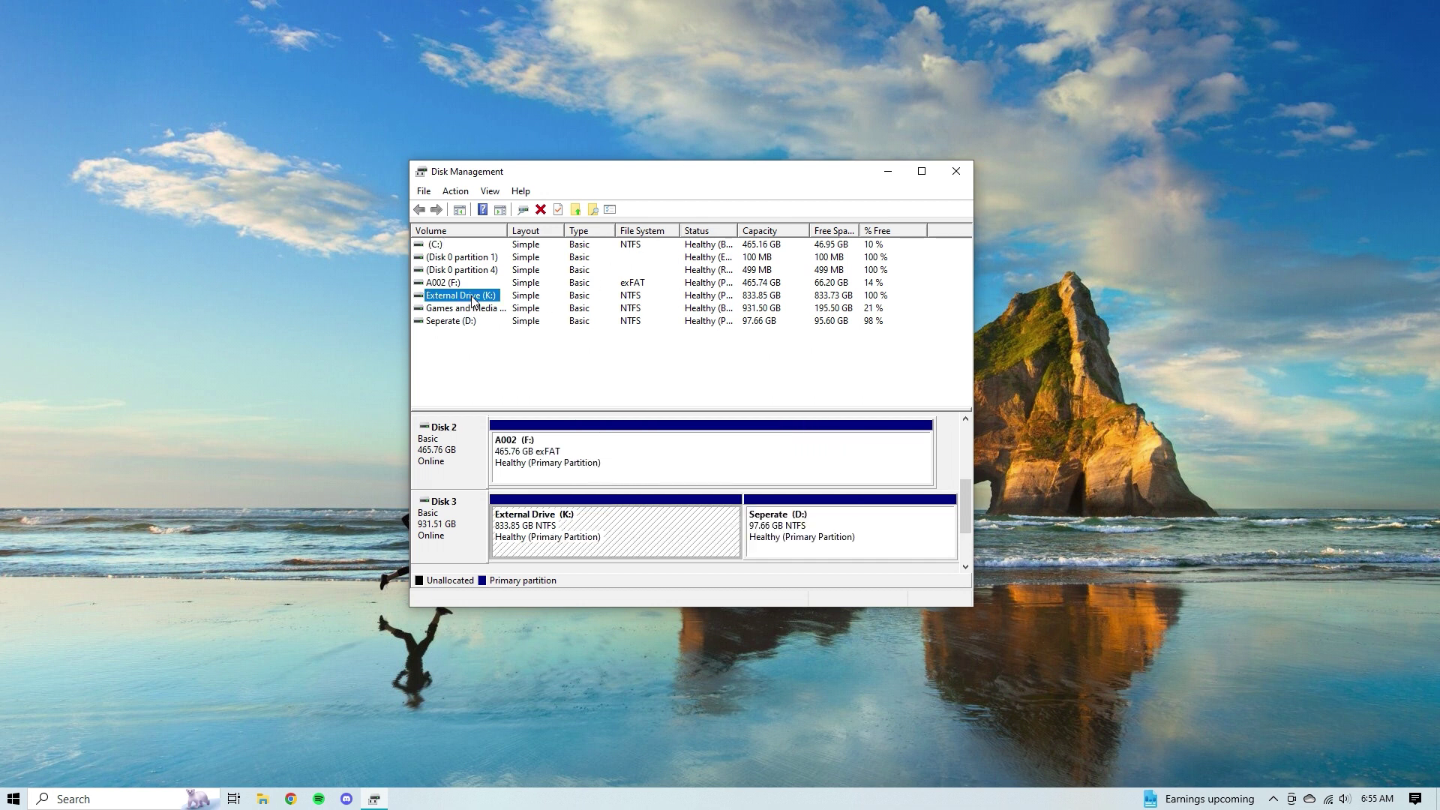
left_click(457, 195)
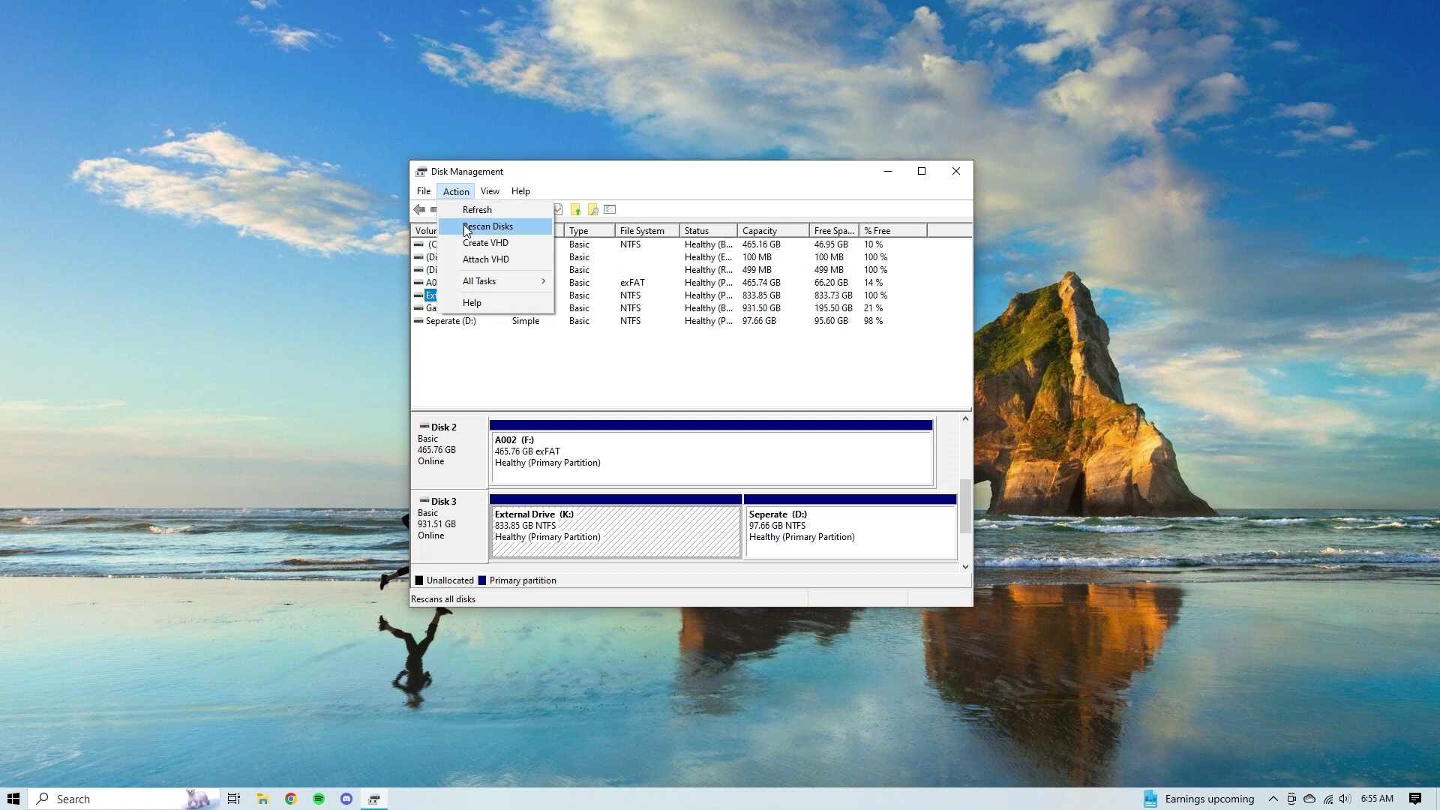
left_click(466, 227)
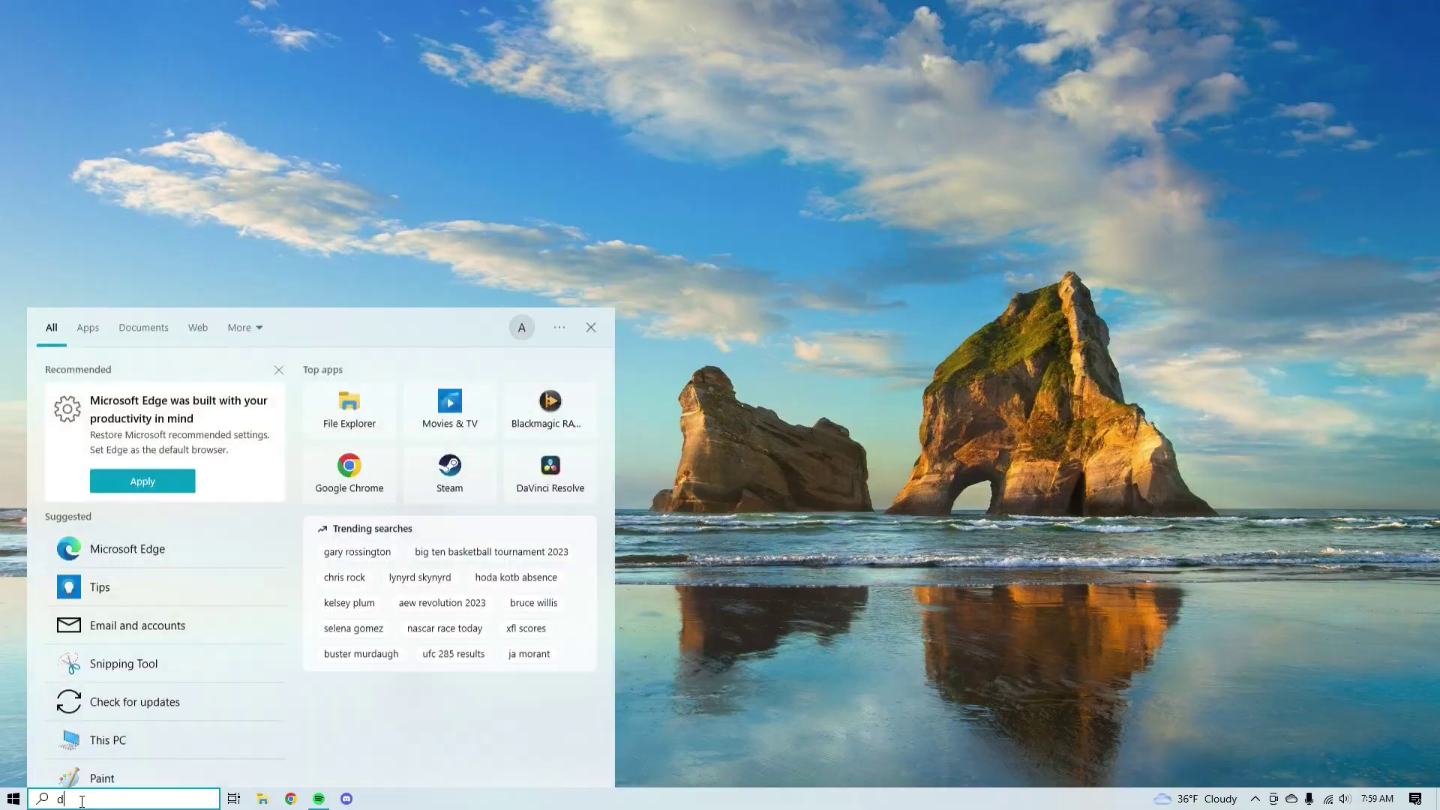
In Device Manager, search automatically for an updated driver for the LaCie Rugged disk
type("dev")
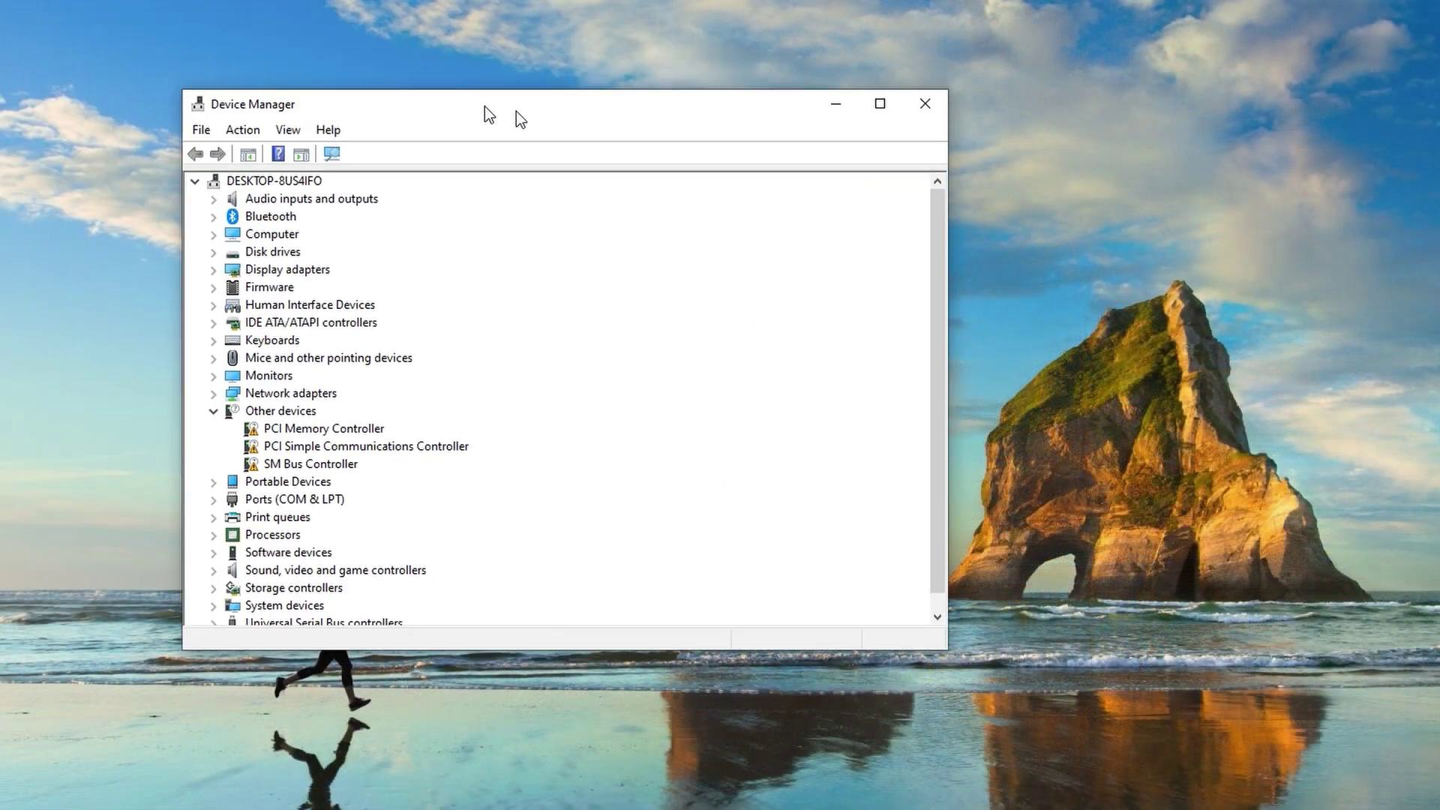
left_click_drag(516, 111, 672, 104)
left_click(370, 246)
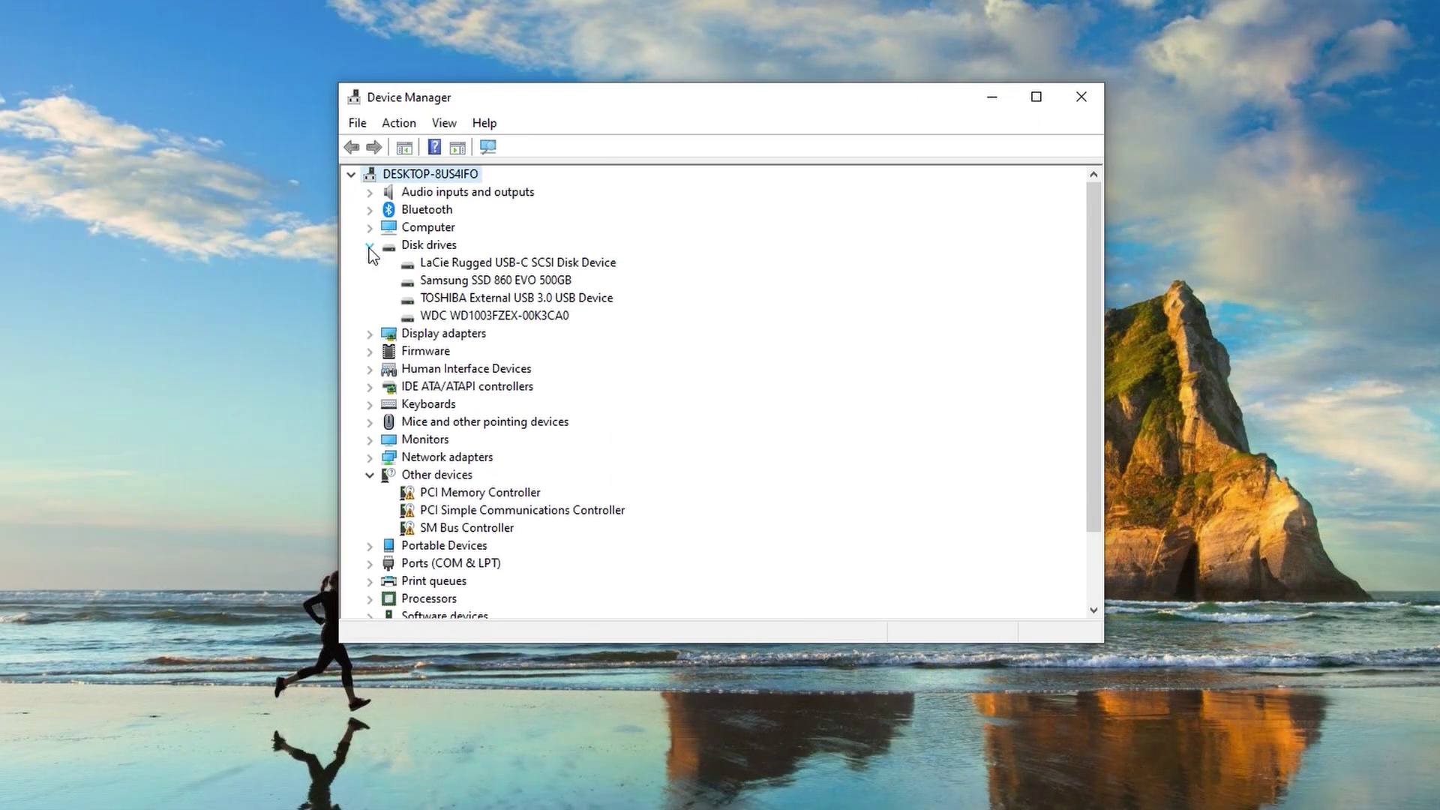
left_click(453, 264)
right_click(458, 272)
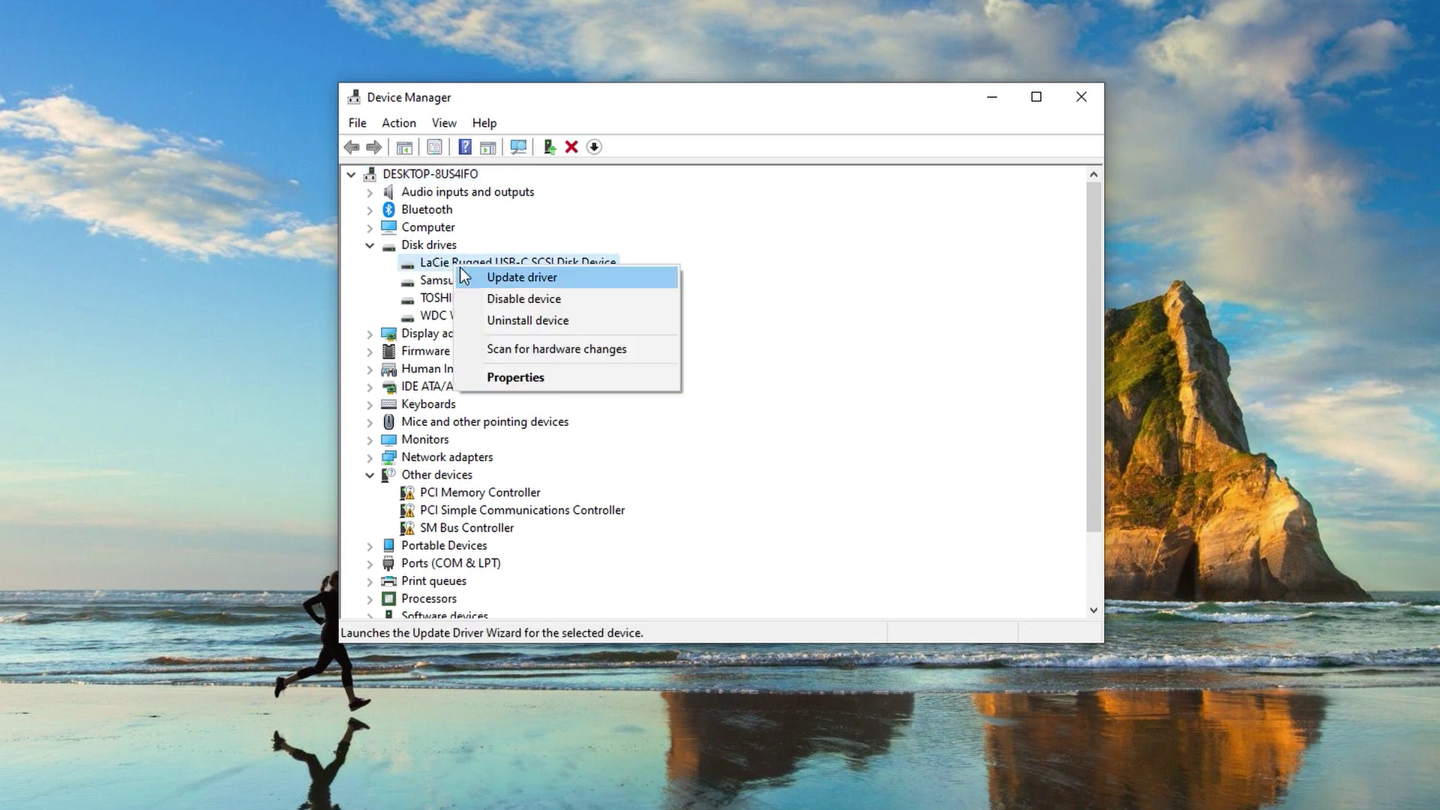
left_click(488, 274)
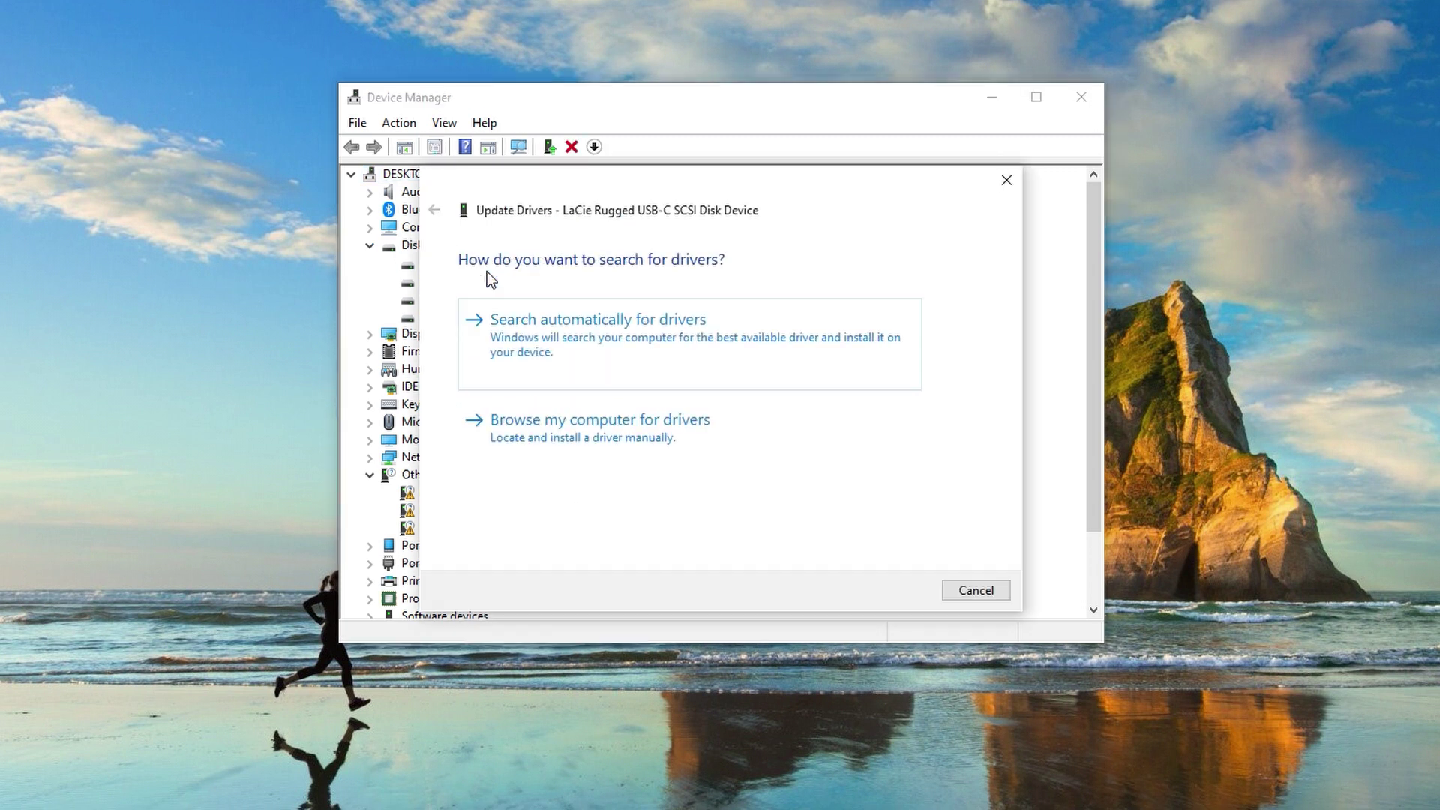
left_click(628, 353)
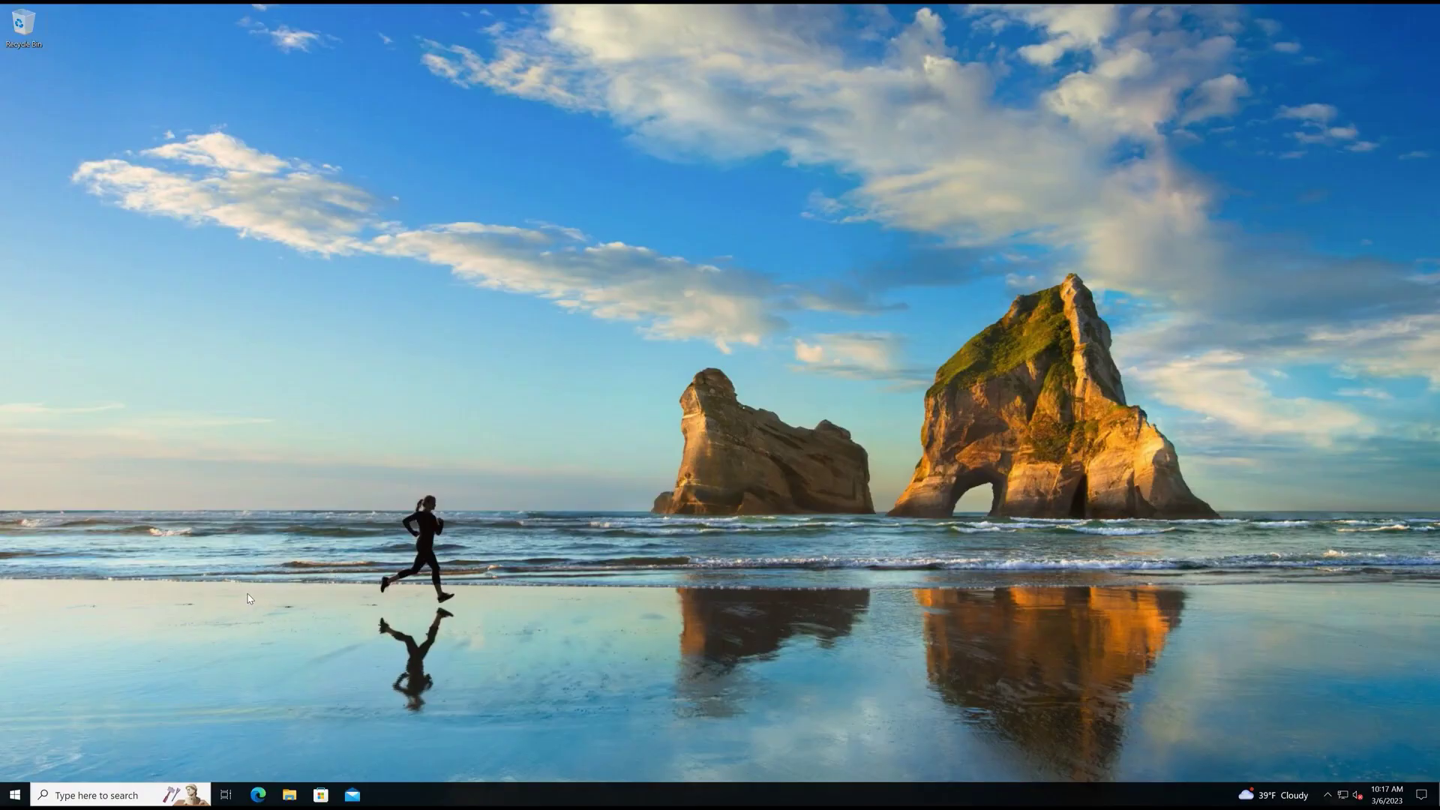
Open gpedit.msc maximized and navigate to User Configuration > Administrative Templates > Windows Components > File Explorer
key("super+r")
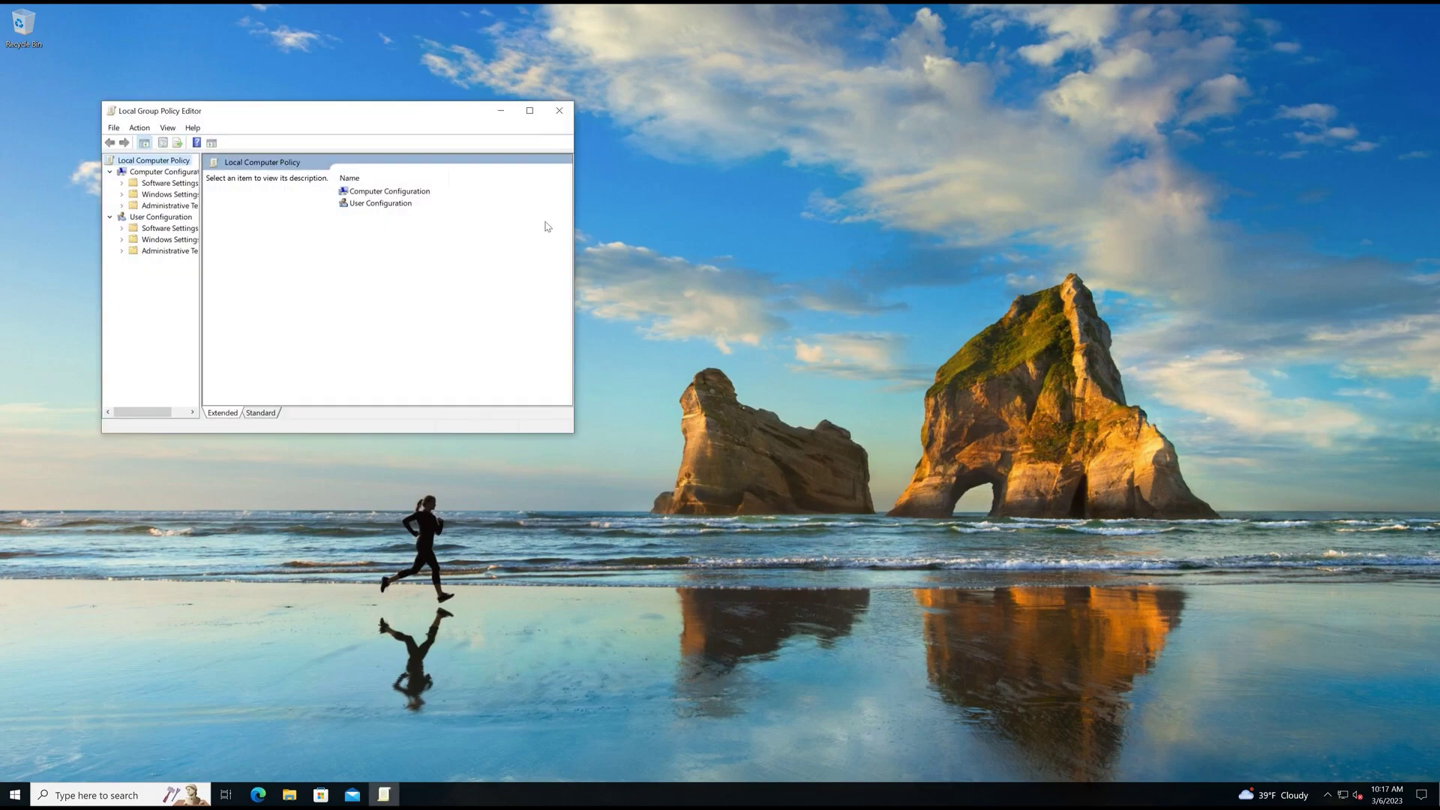
key("super+Up")
left_click_drag(139, 341, 254, 339)
left_click(27, 165)
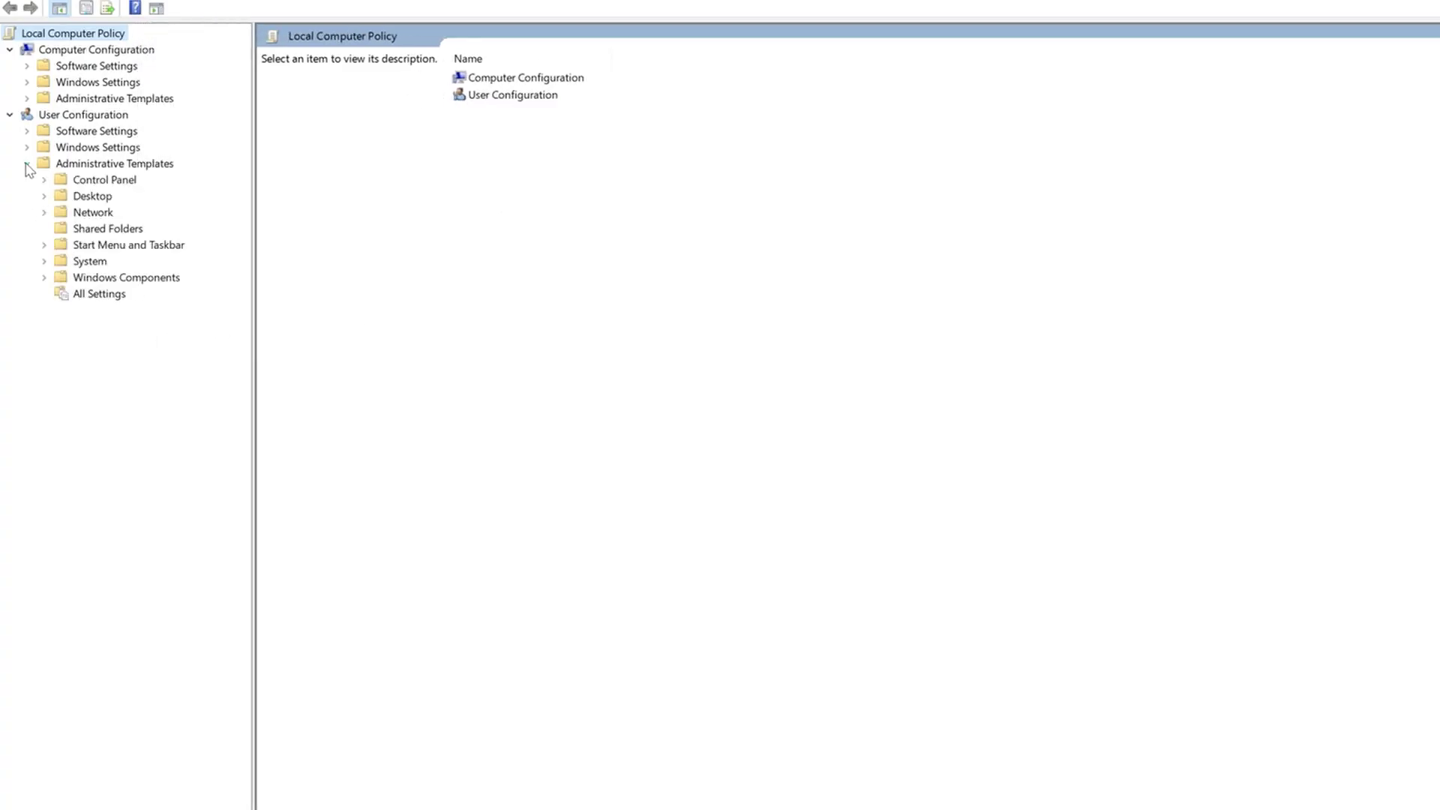
left_click(44, 279)
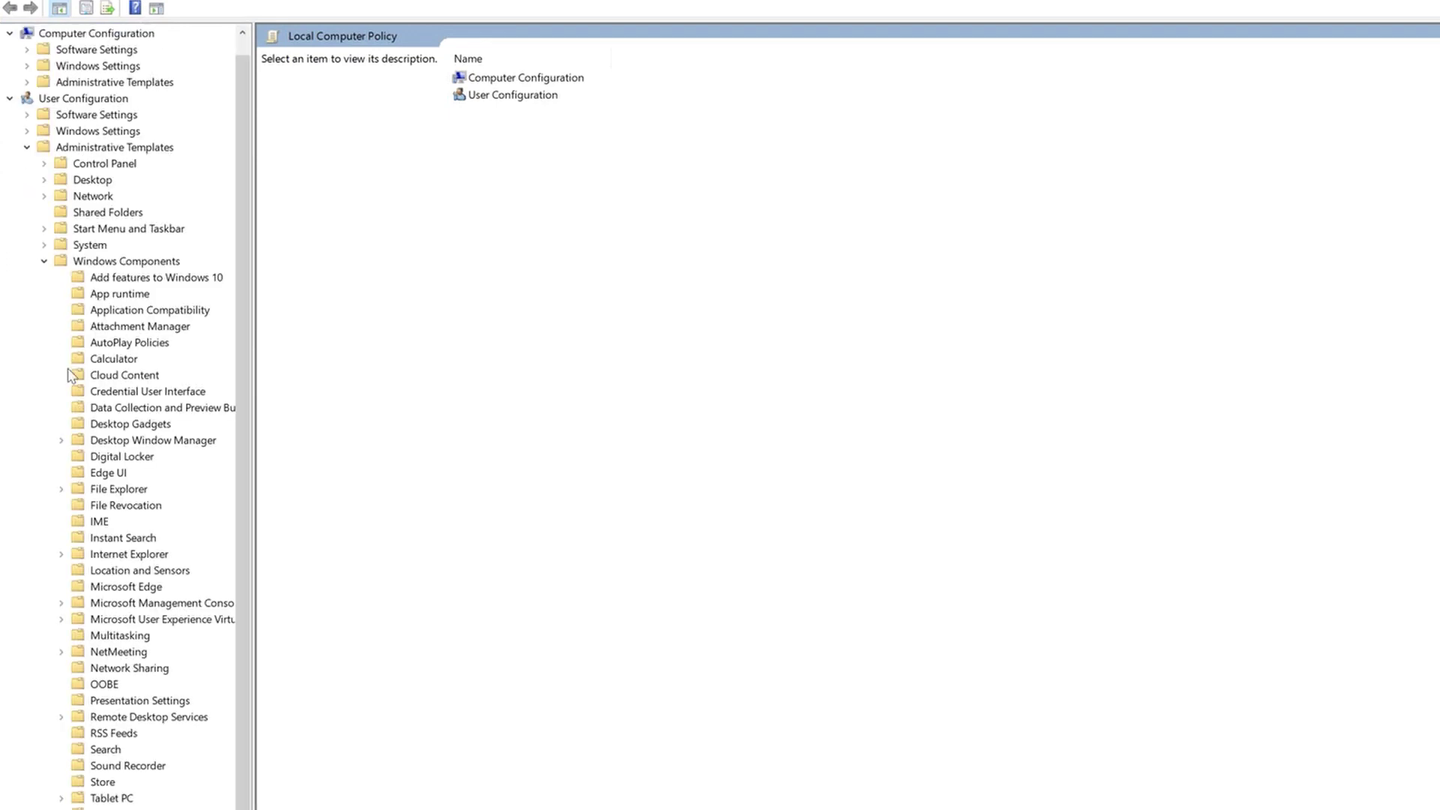
left_click(123, 489)
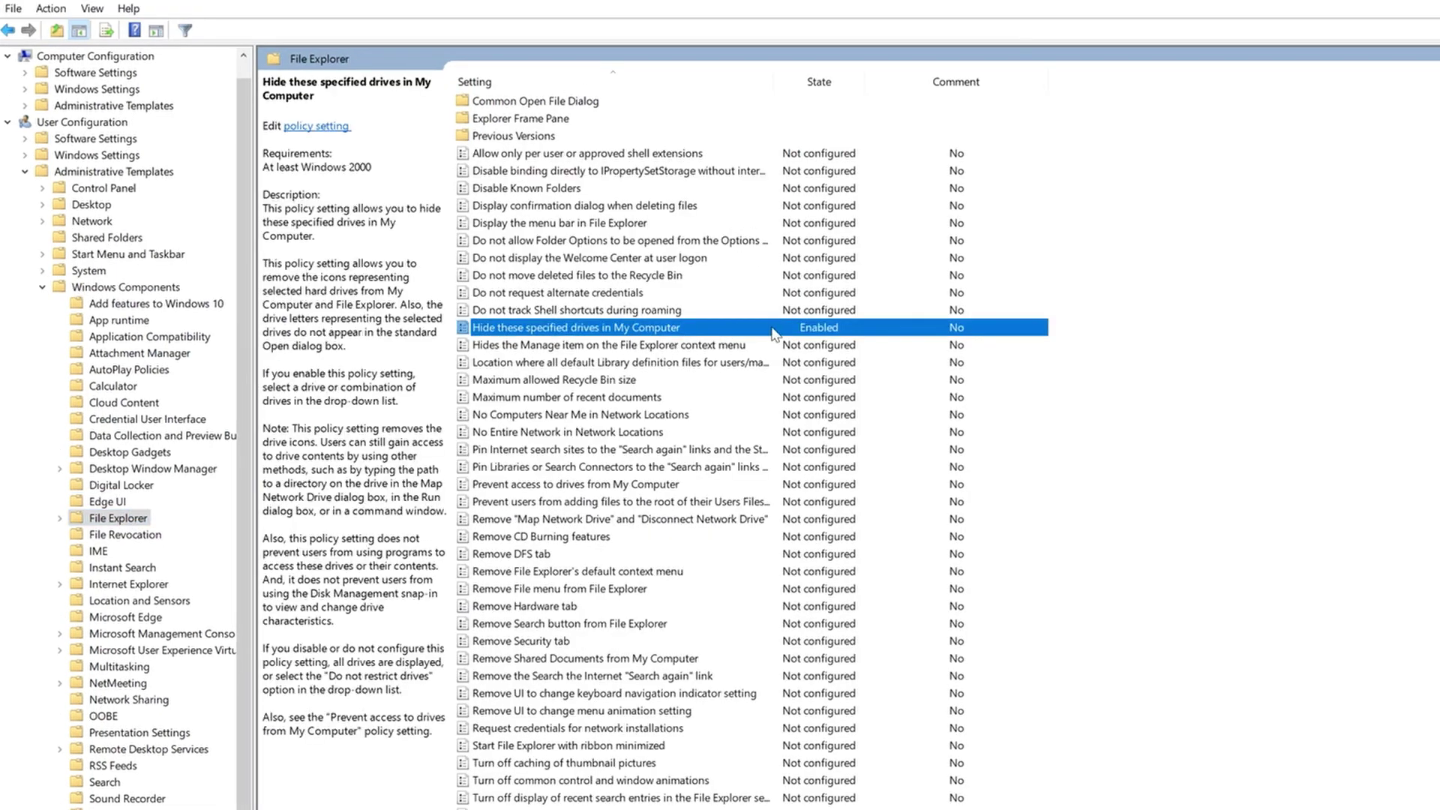
Set 'Hide these specified drives in My Computer' to Disabled and confirm with OK
double_click(817, 331)
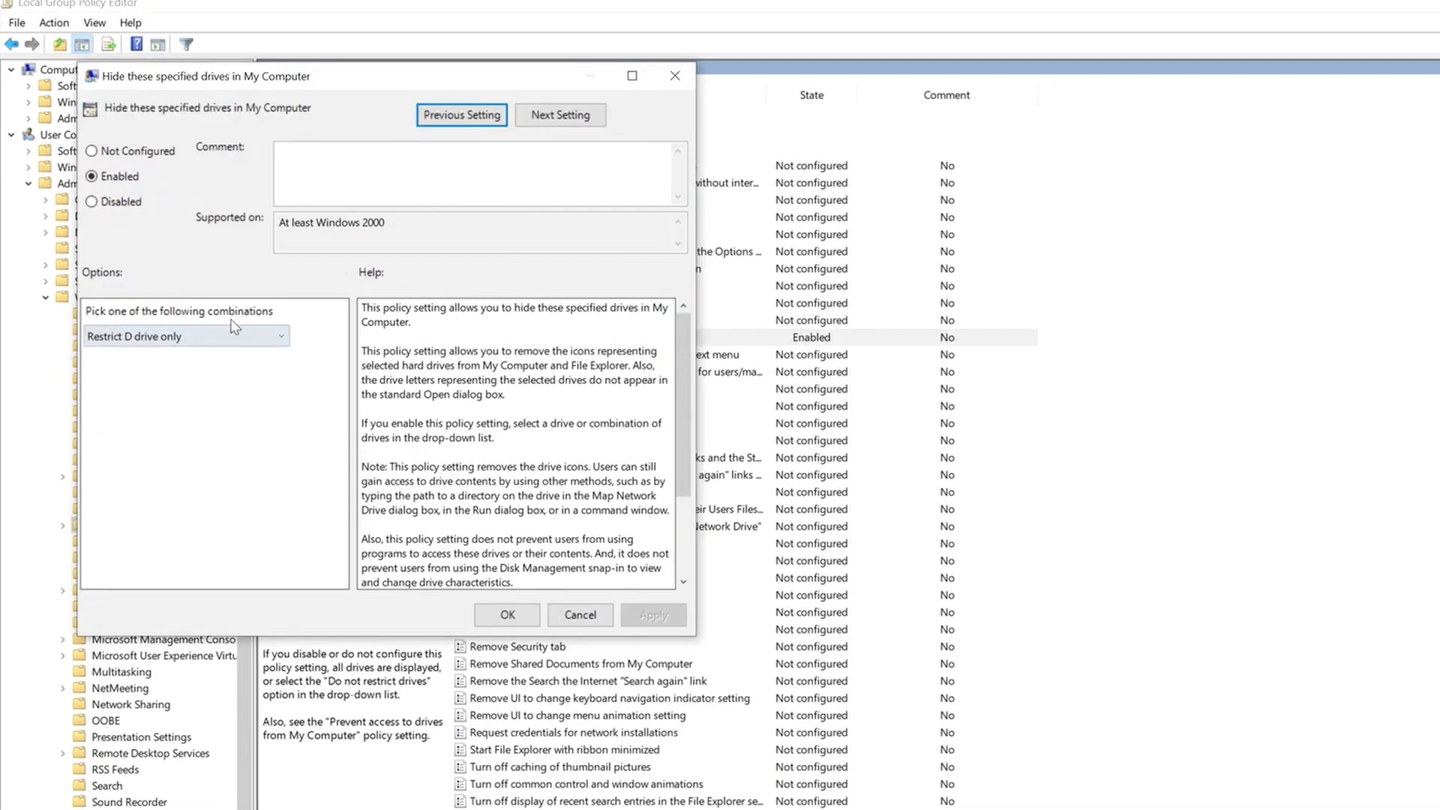
left_click(129, 209)
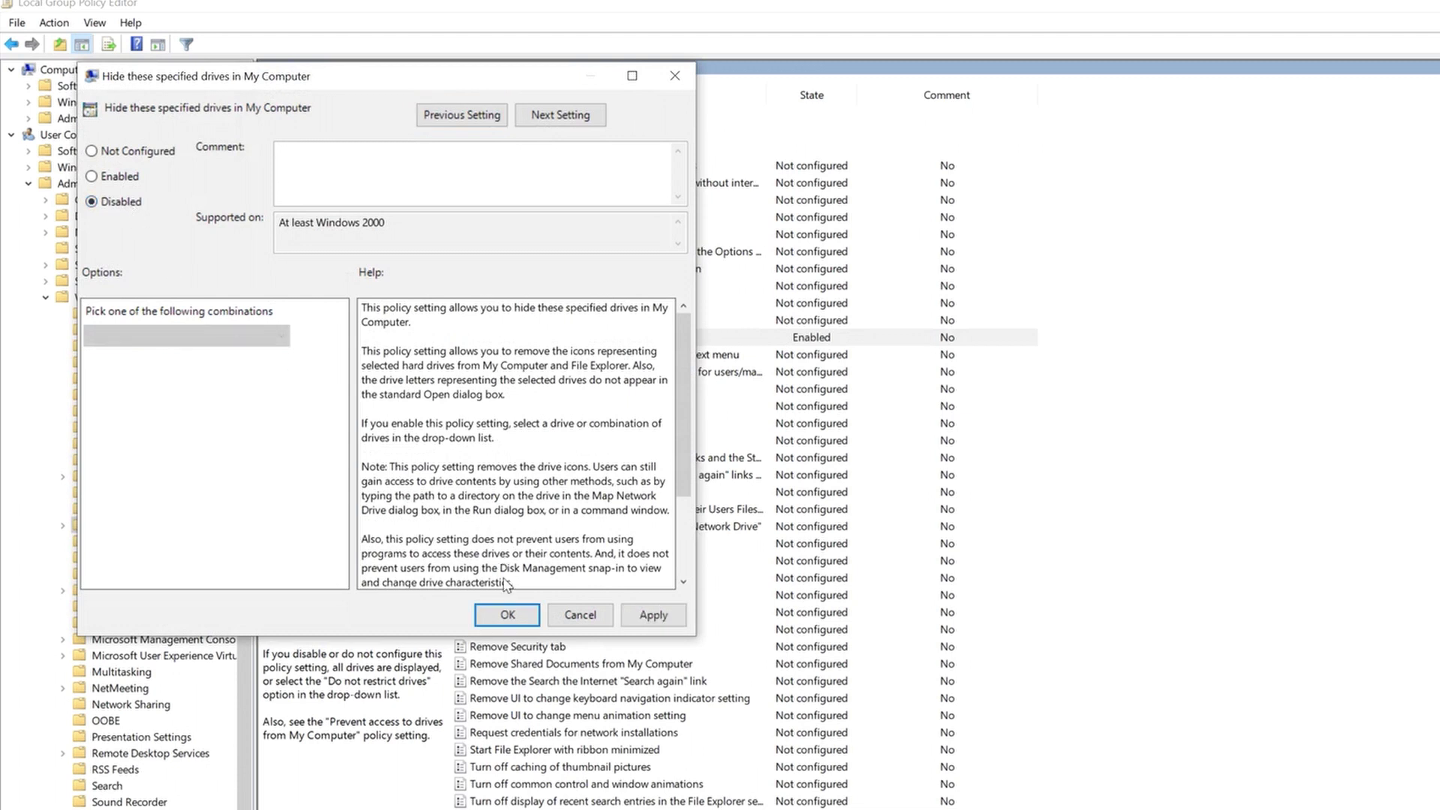
left_click(507, 614)
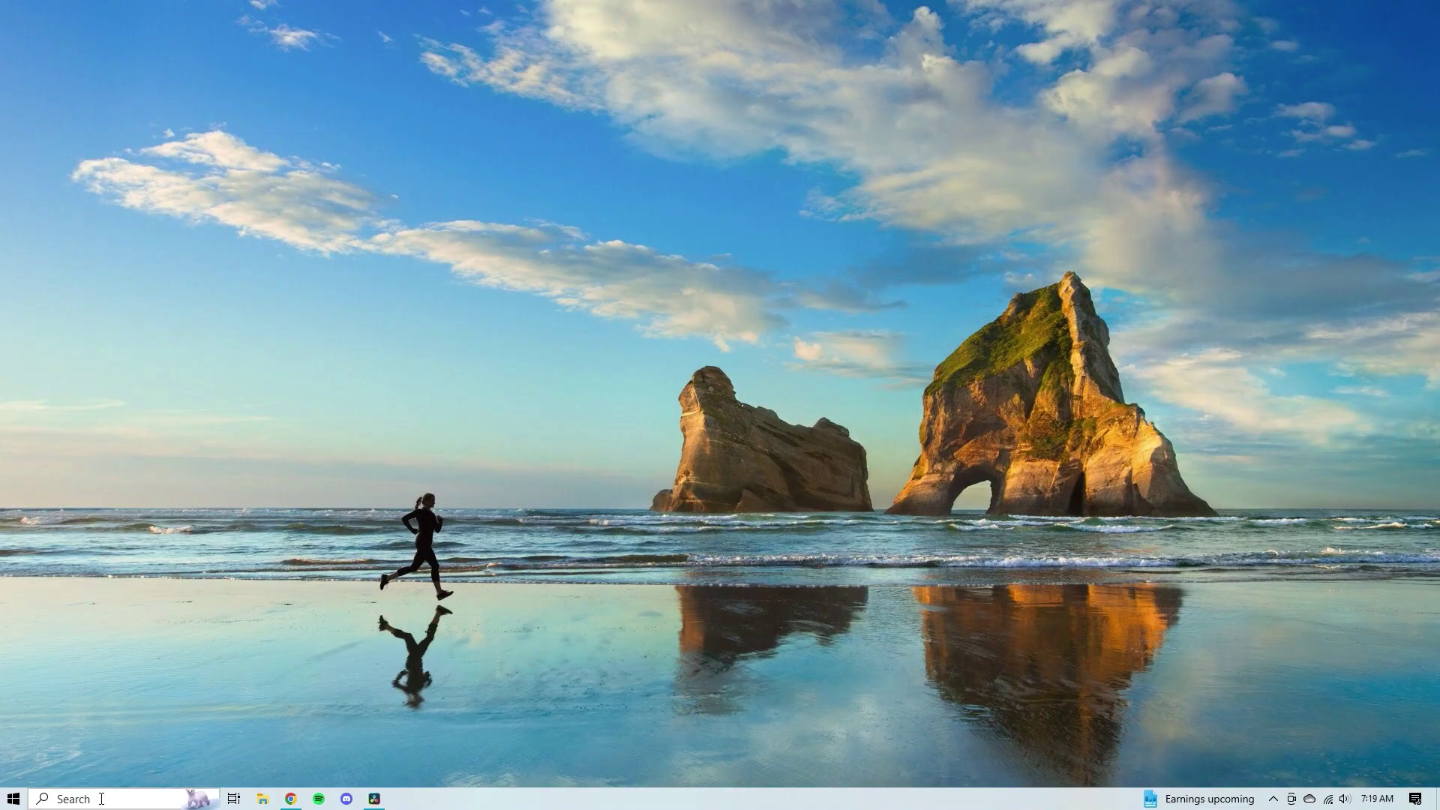
Open Disk Management from search and change the Seperate volume's drive letter from D to P
left_click(101, 799)
type("disk man")
left_click(171, 406)
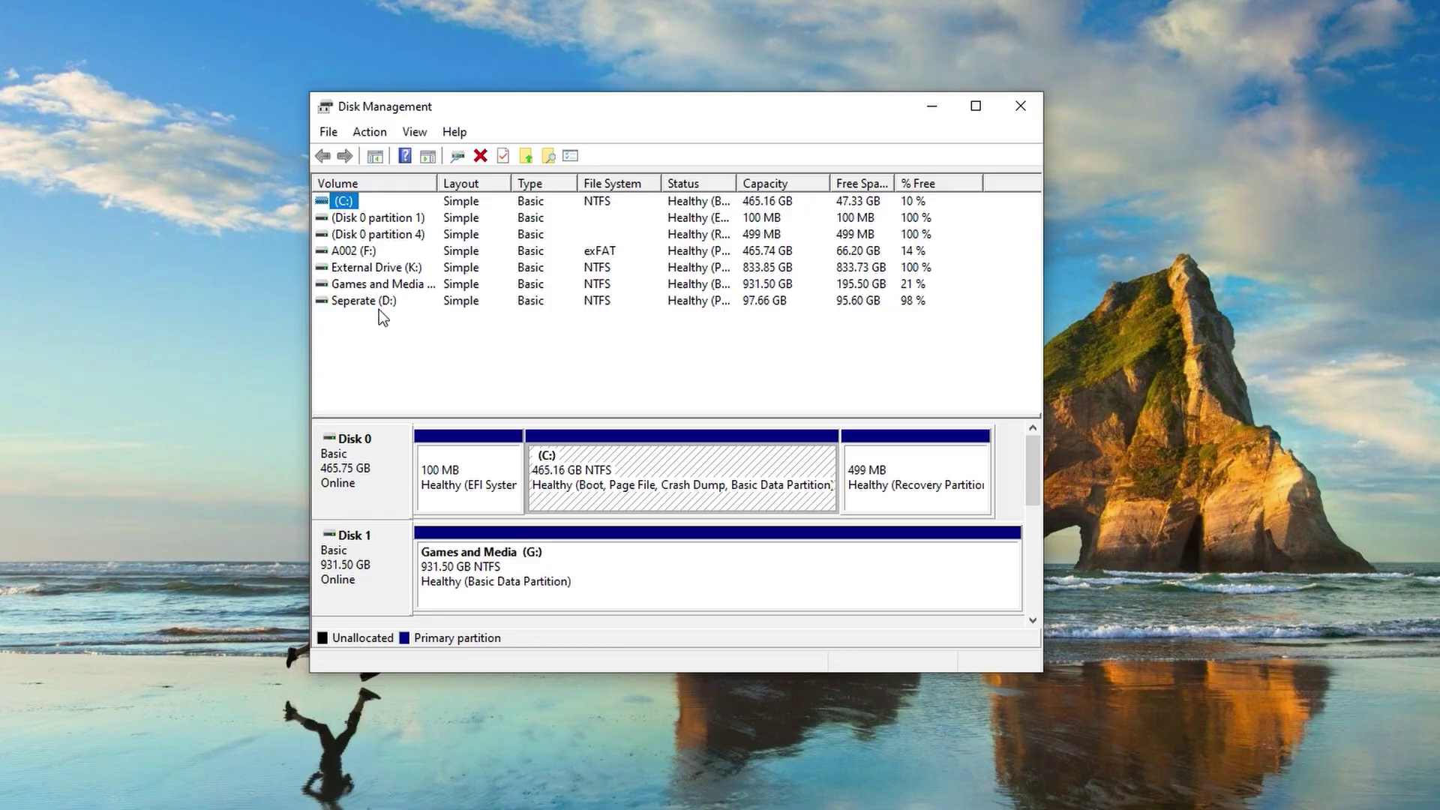
left_click(378, 304)
right_click(379, 304)
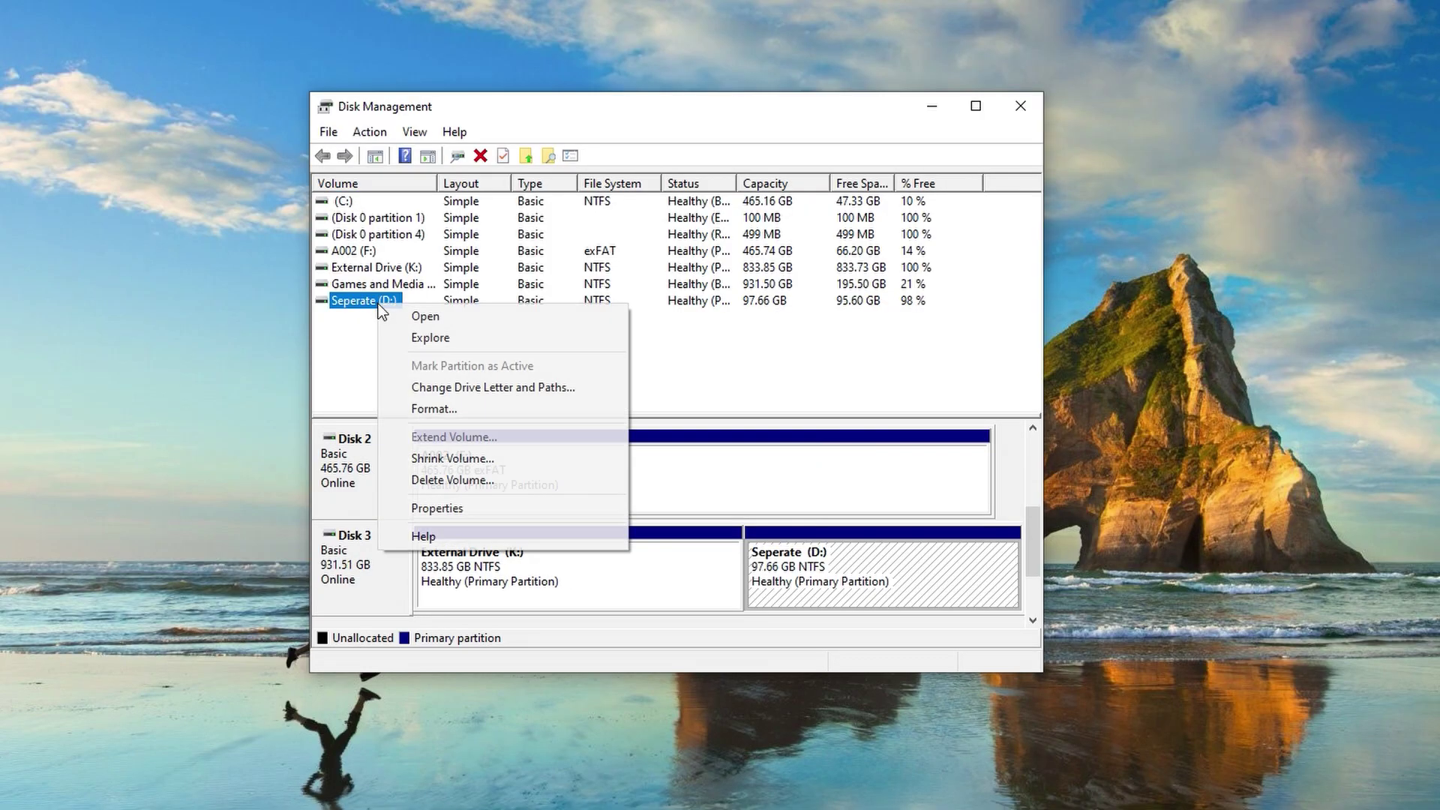
left_click(456, 387)
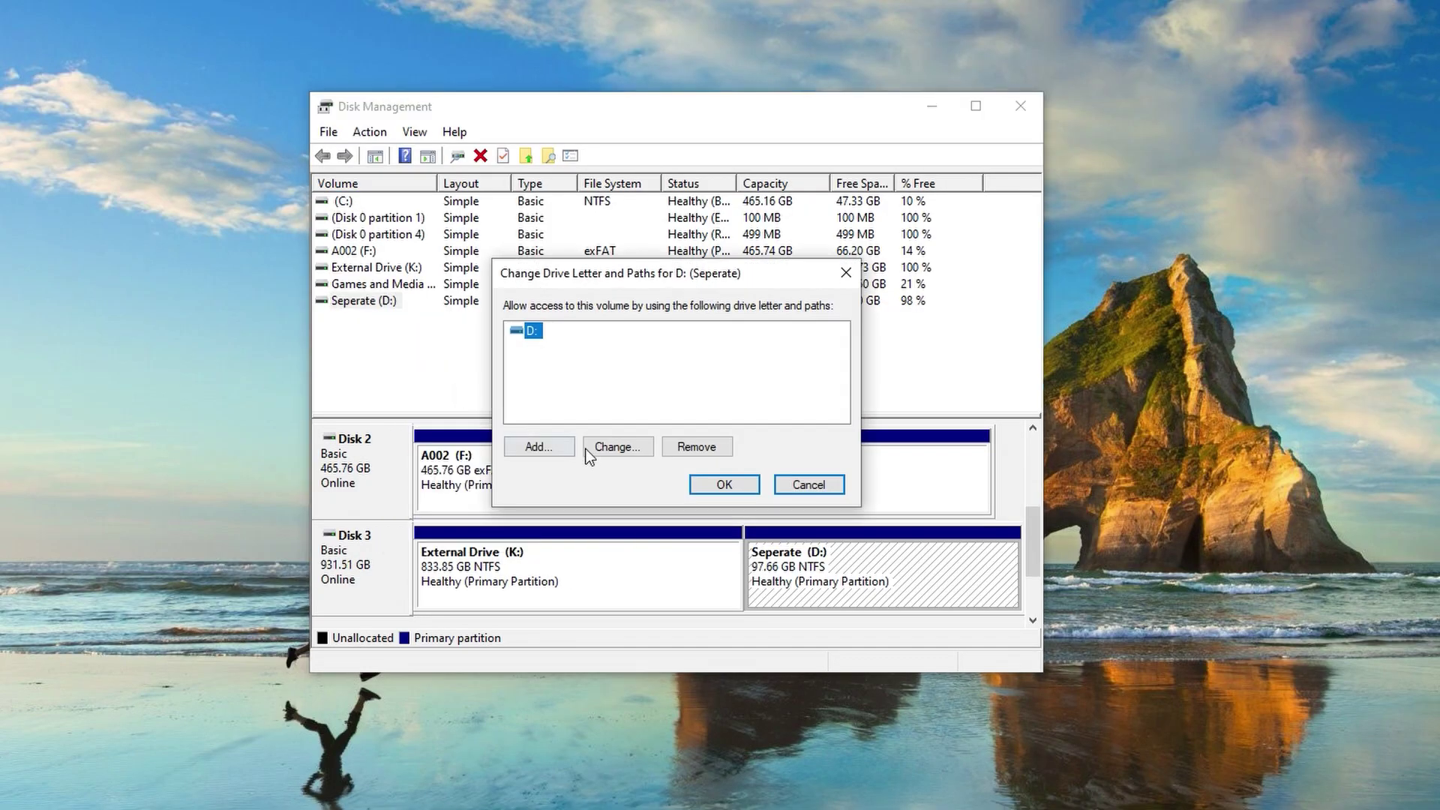
left_click(617, 454)
left_click(817, 363)
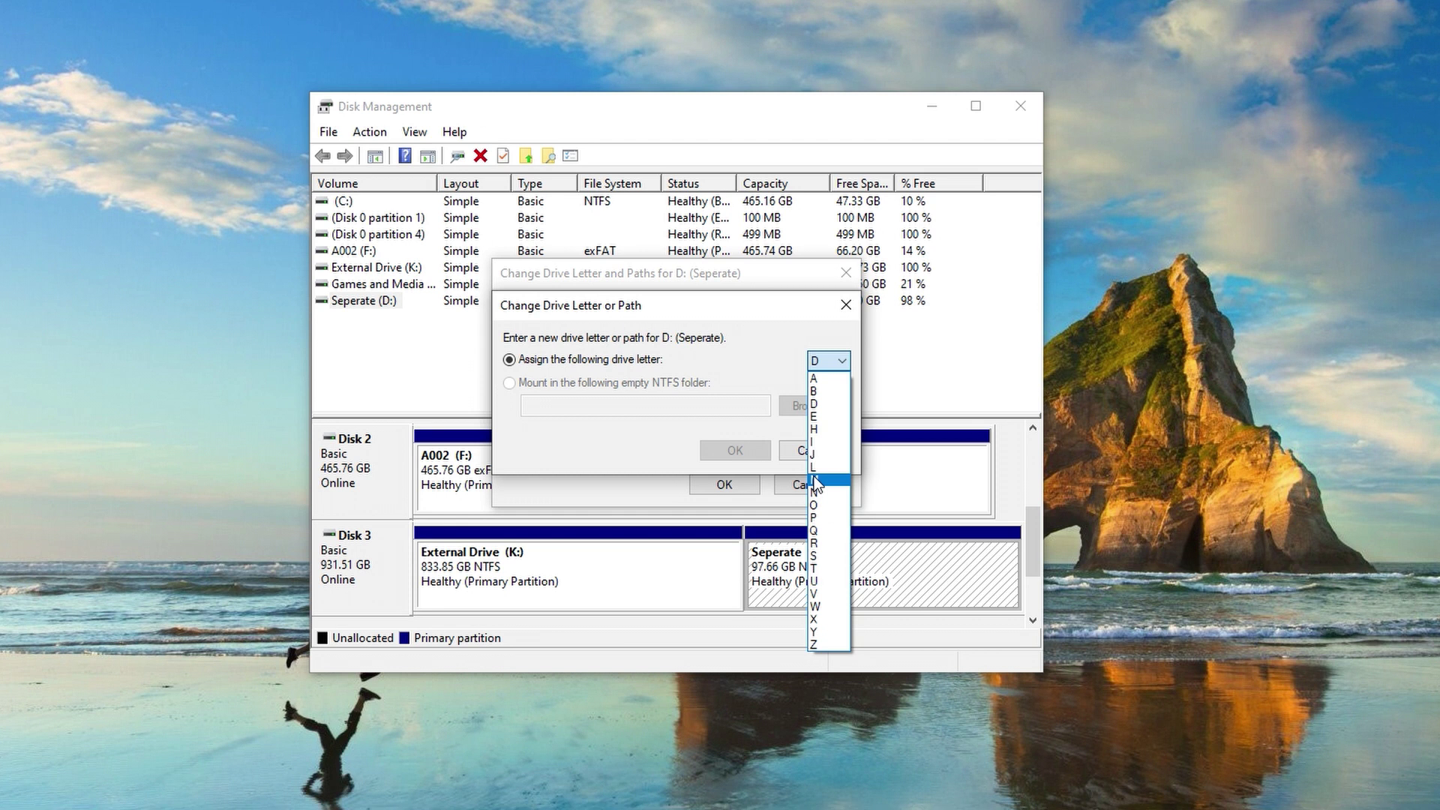
left_click(818, 517)
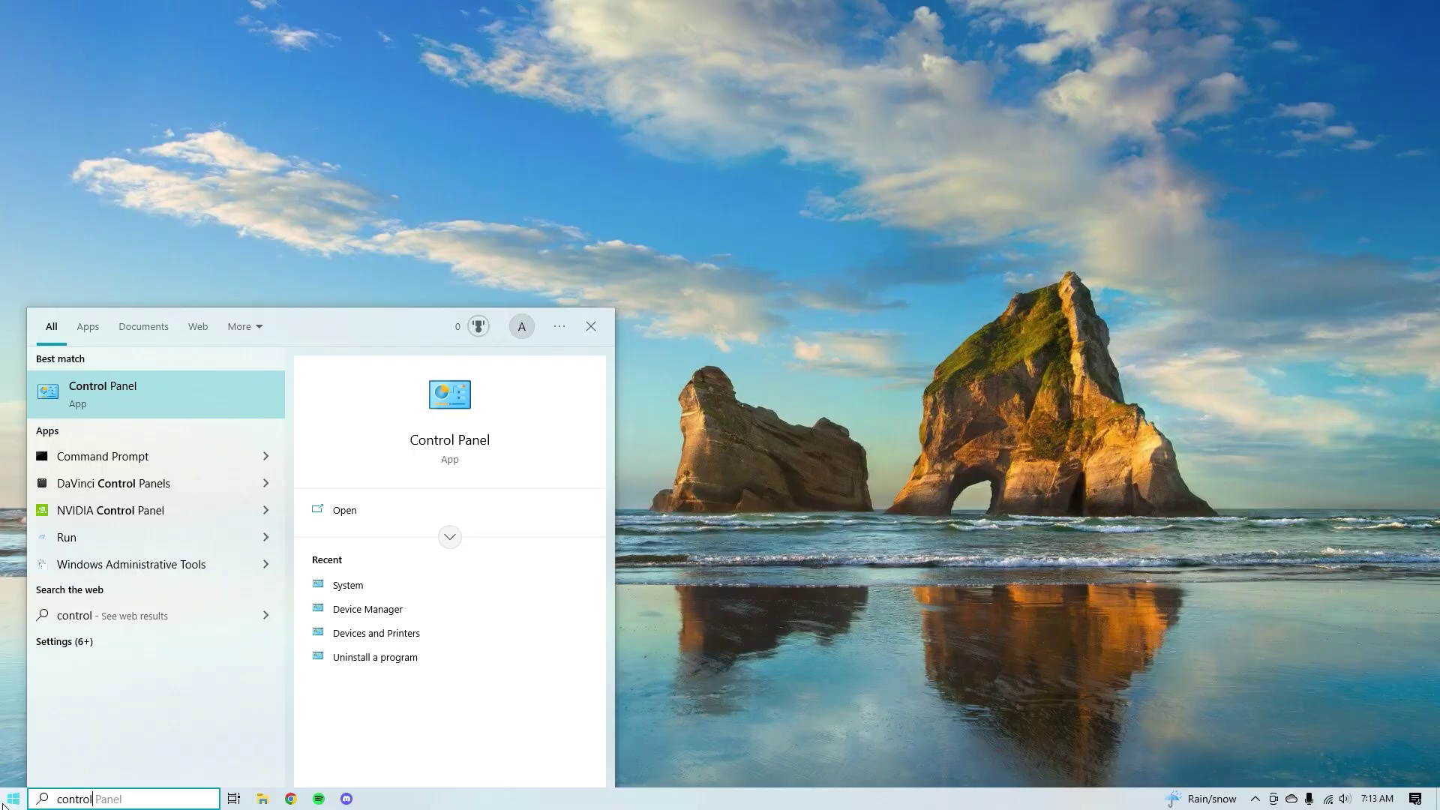
Open System Restore from Control Panel via System and Security > System > System protection
key("Return")
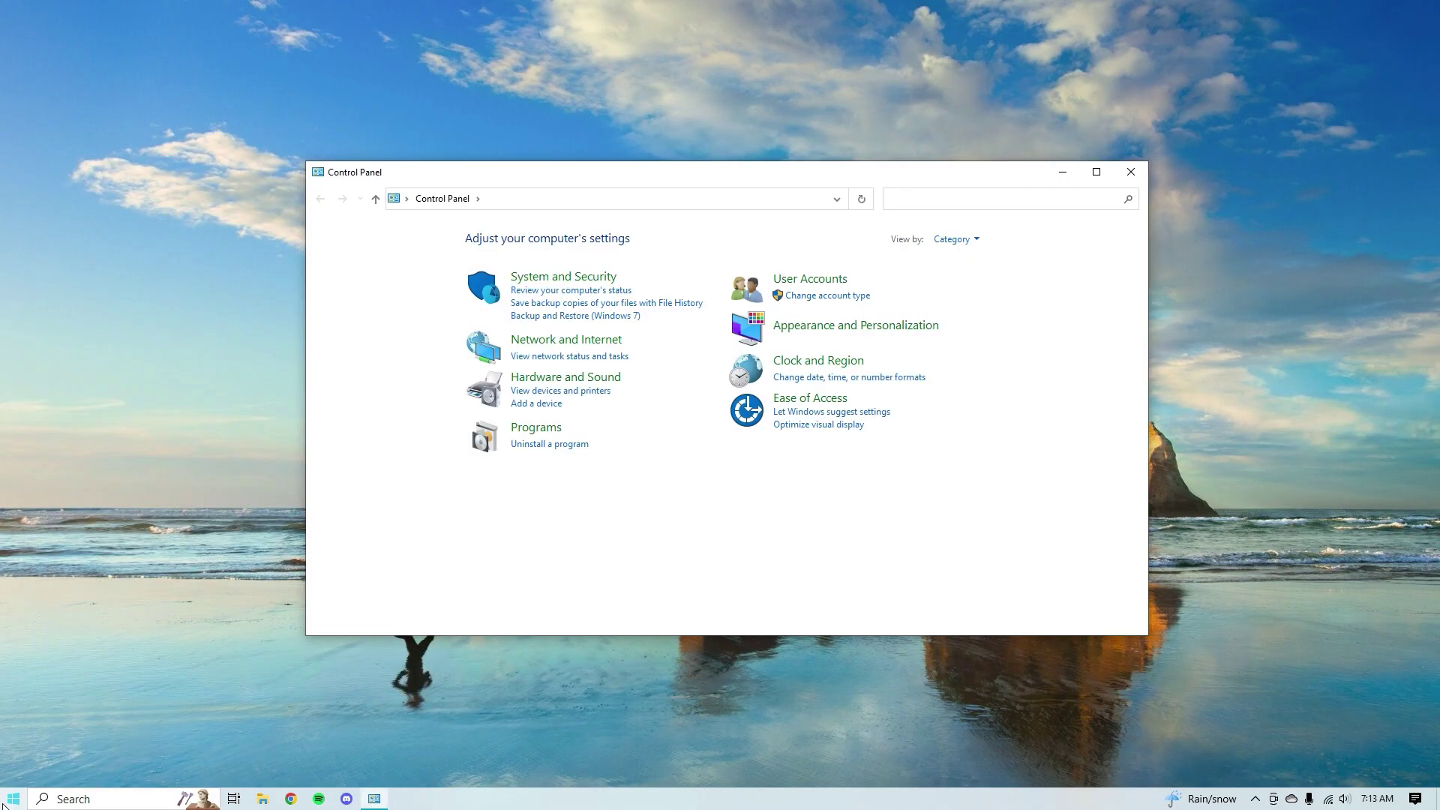
left_click(551, 286)
left_click(527, 324)
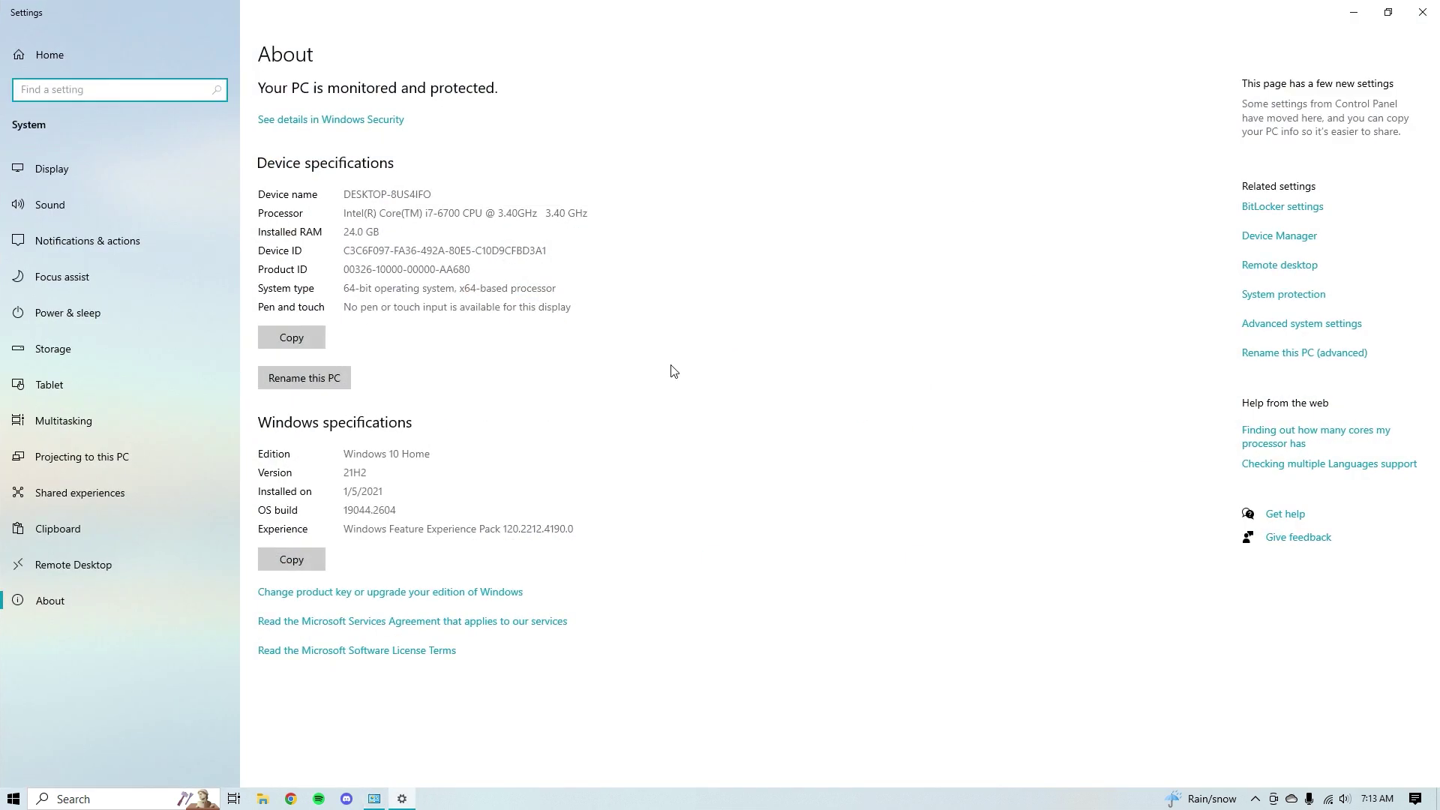
left_click(1285, 294)
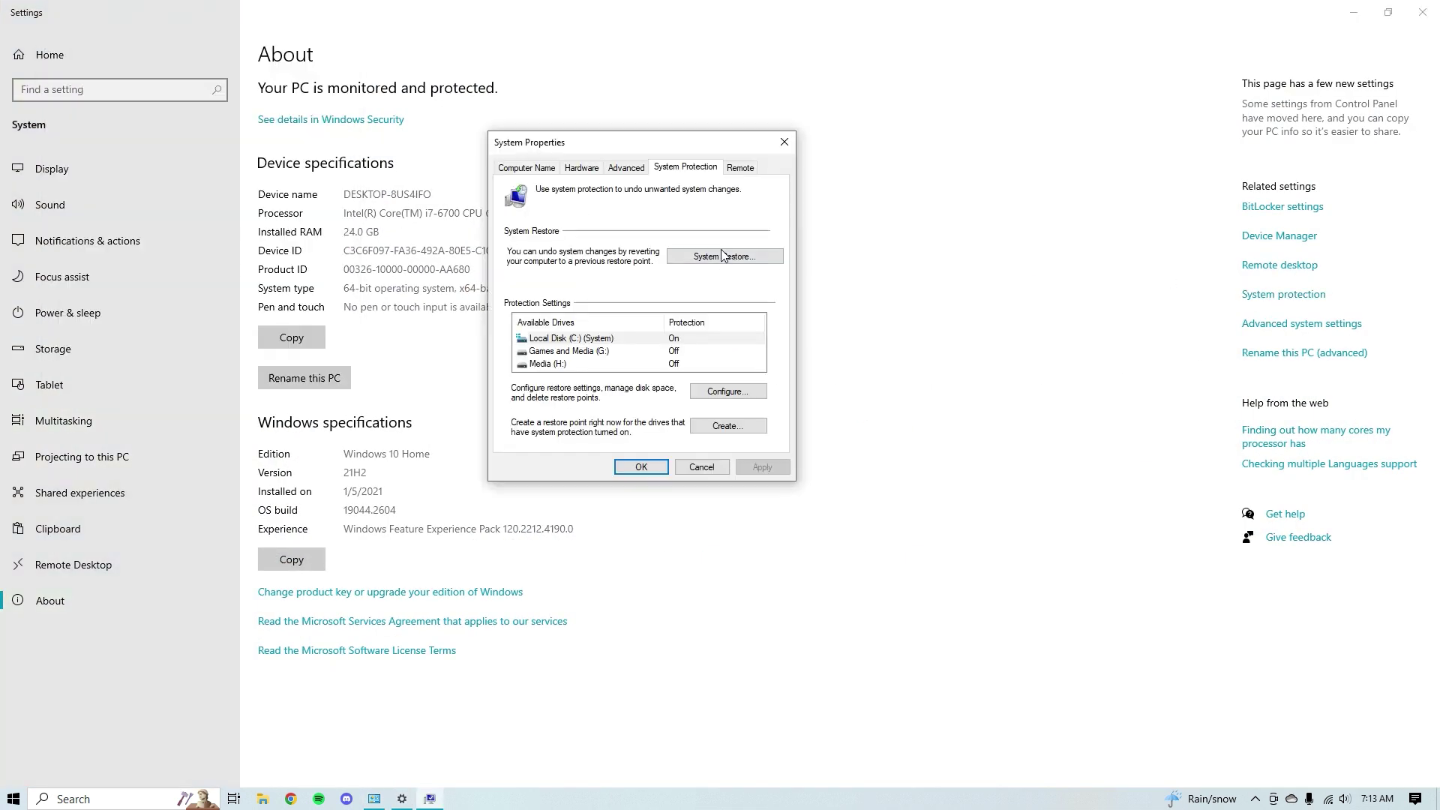
left_click(723, 258)
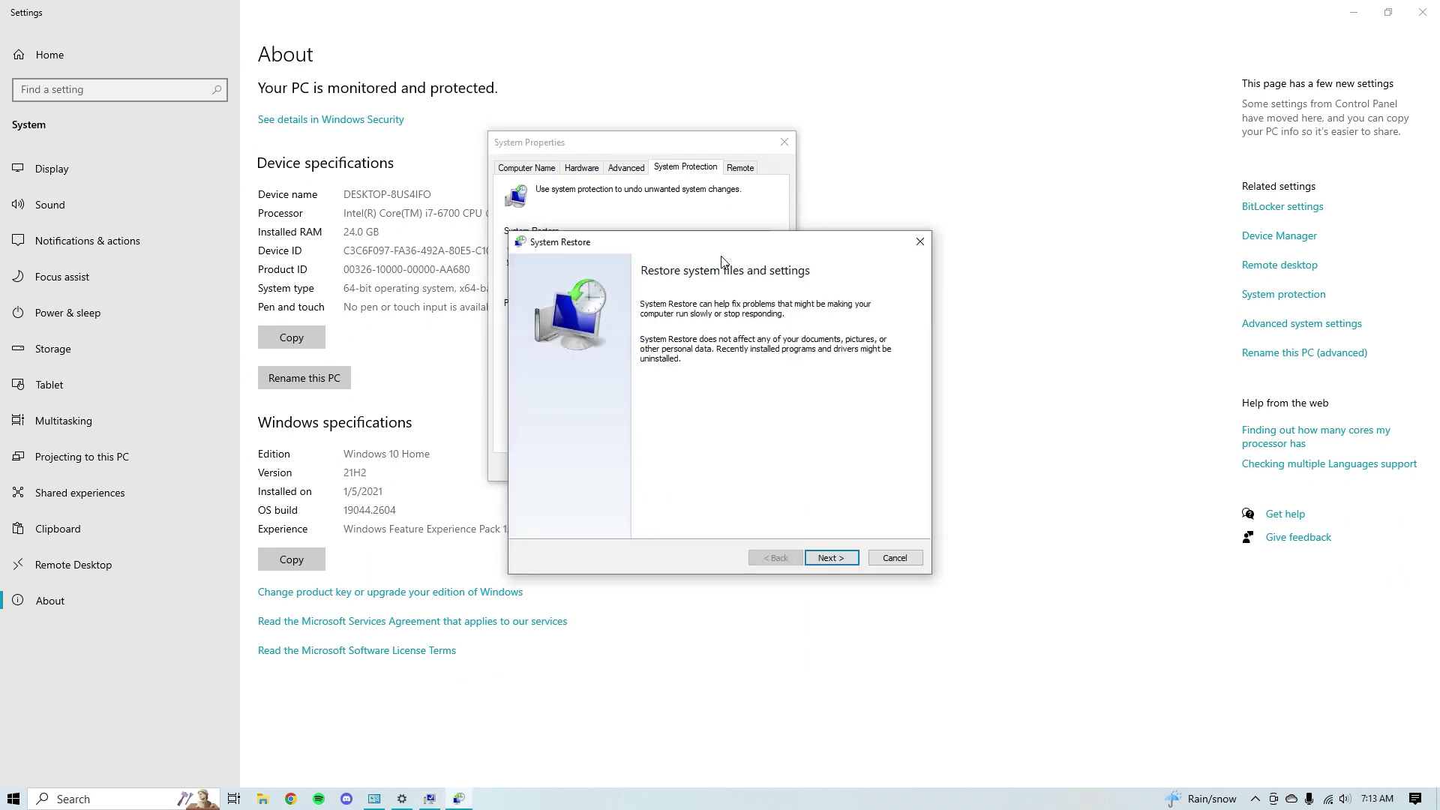
Choose the 2/25/2023 'Install: Disk Drill 5.0.734.0' restore point and proceed to confirmation
left_click(830, 560)
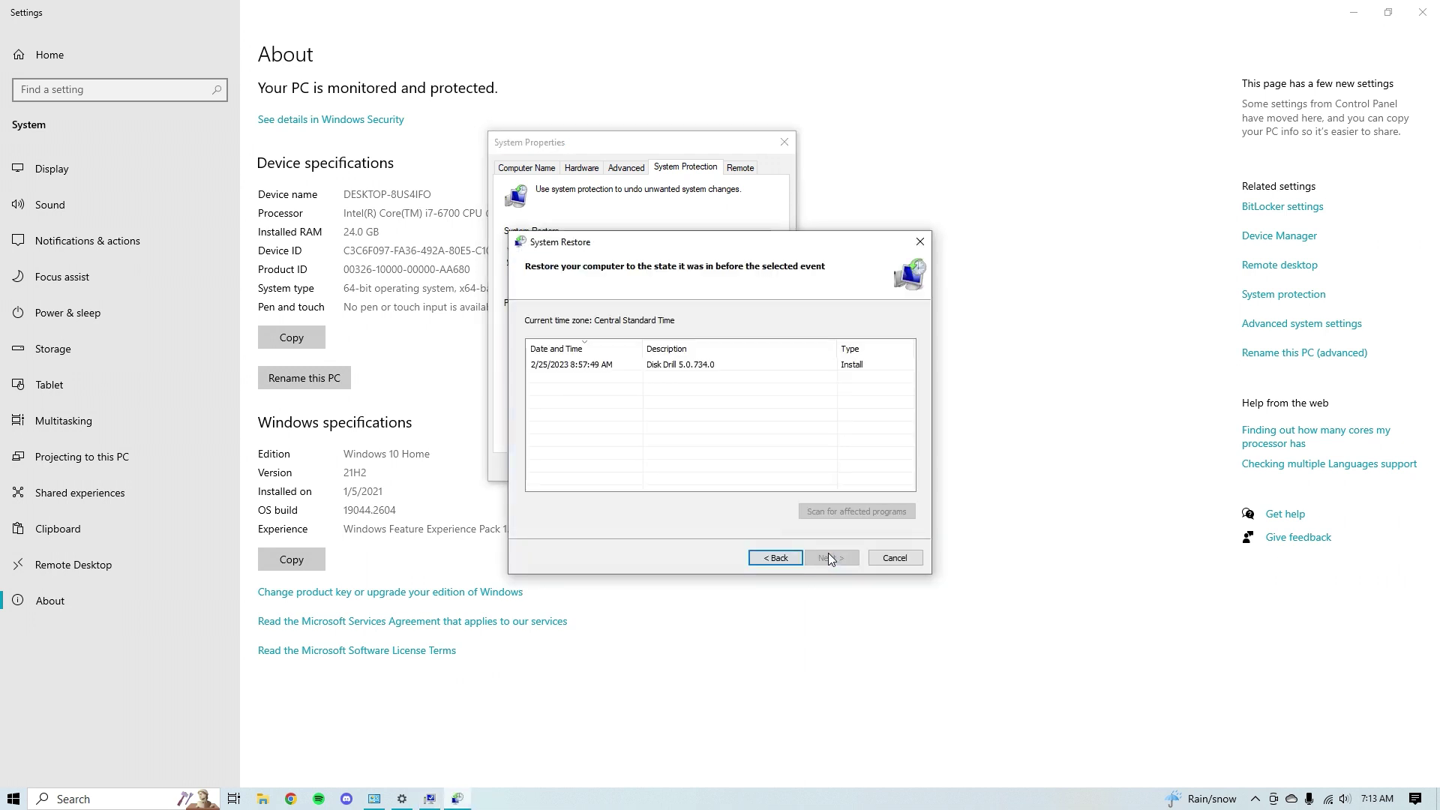
left_click(677, 368)
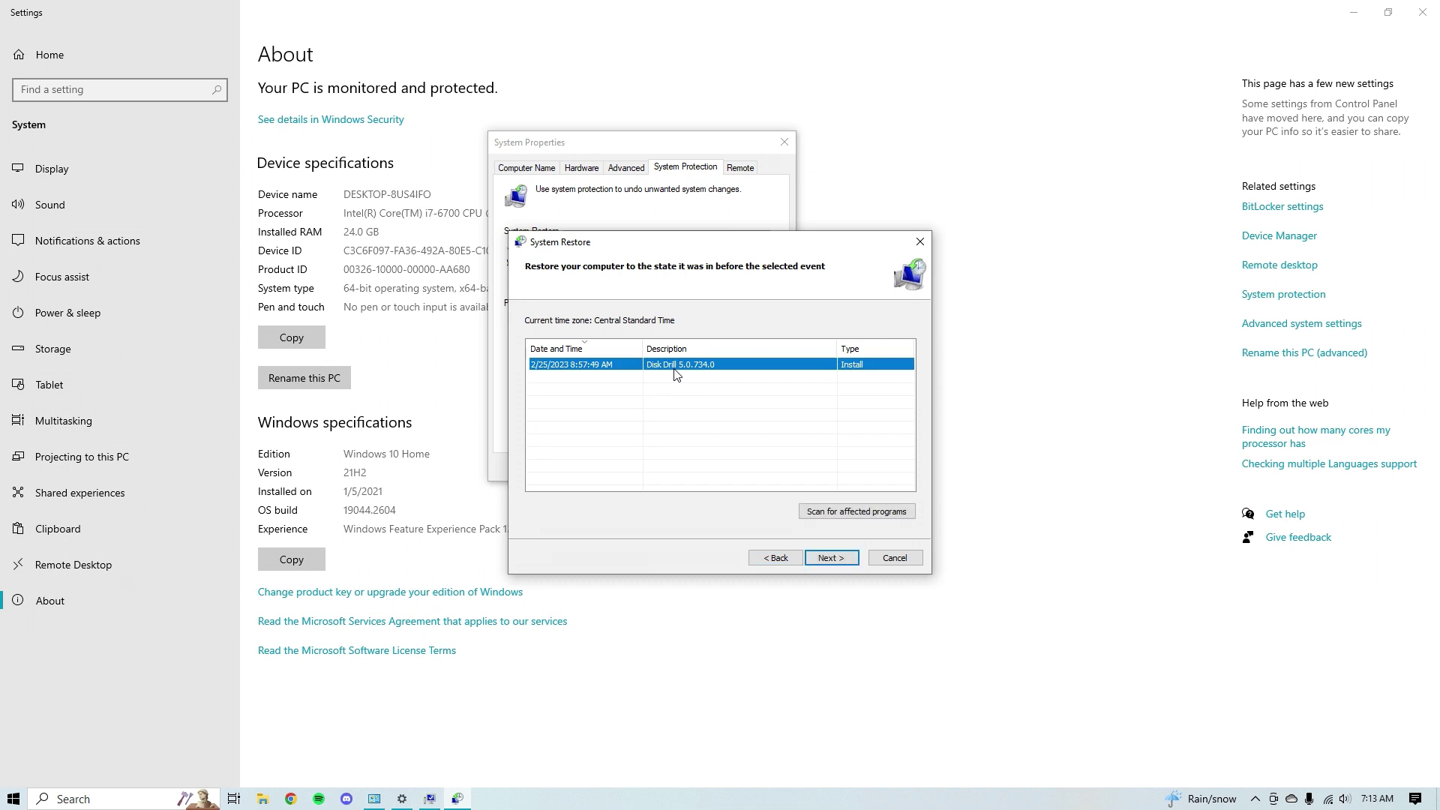
left_click(831, 560)
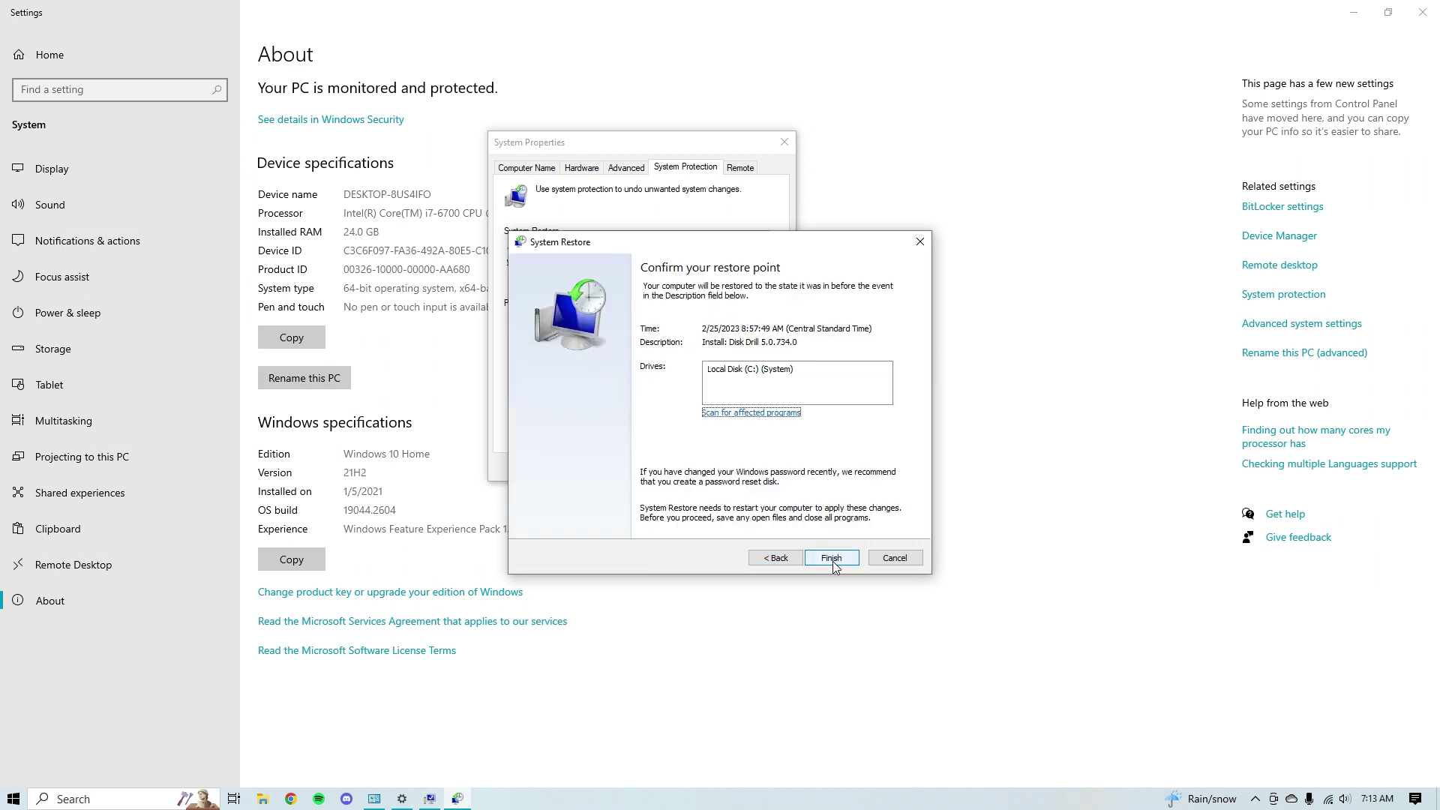